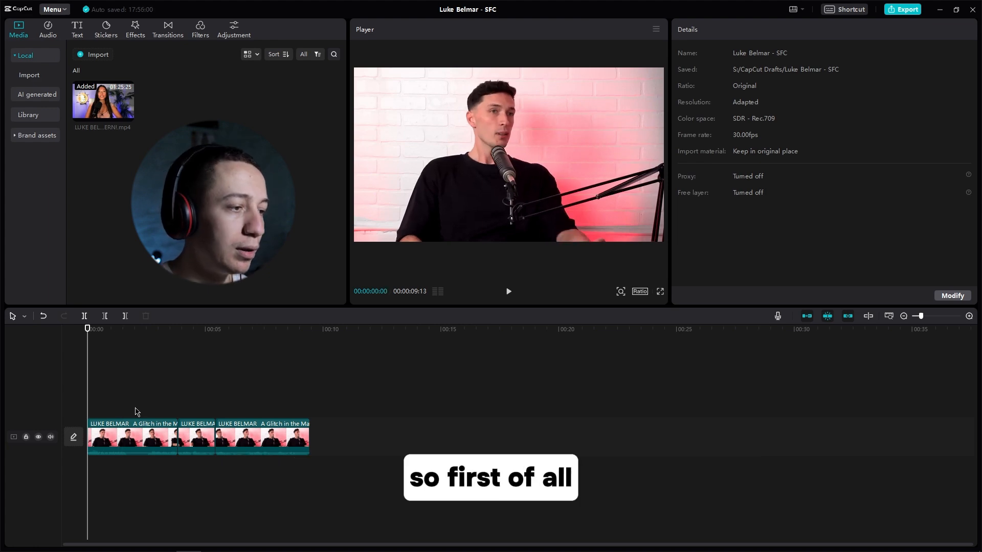
Step: Combine the three video clips on the timeline into one compound clip
left_click_drag(120, 407, 268, 457)
right_click(264, 446)
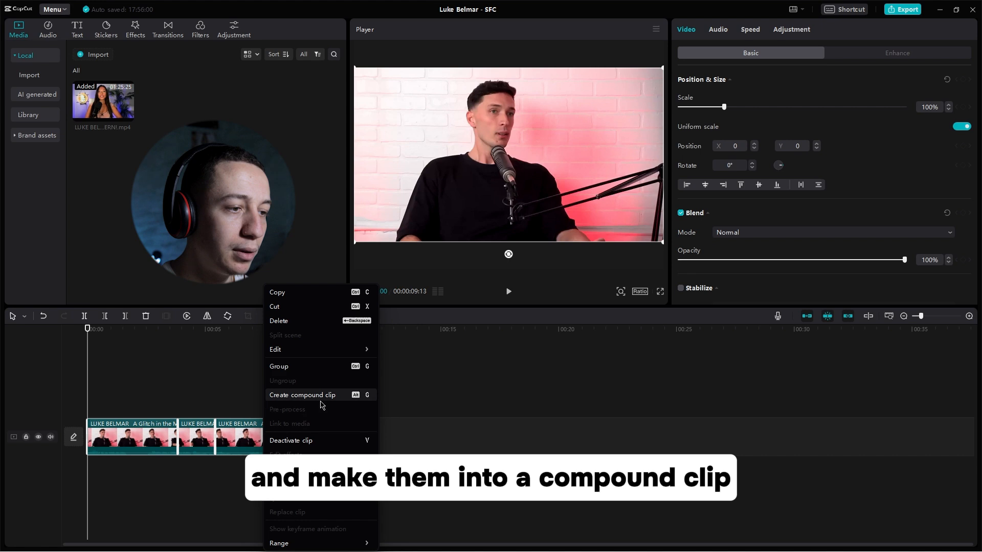
left_click(339, 399)
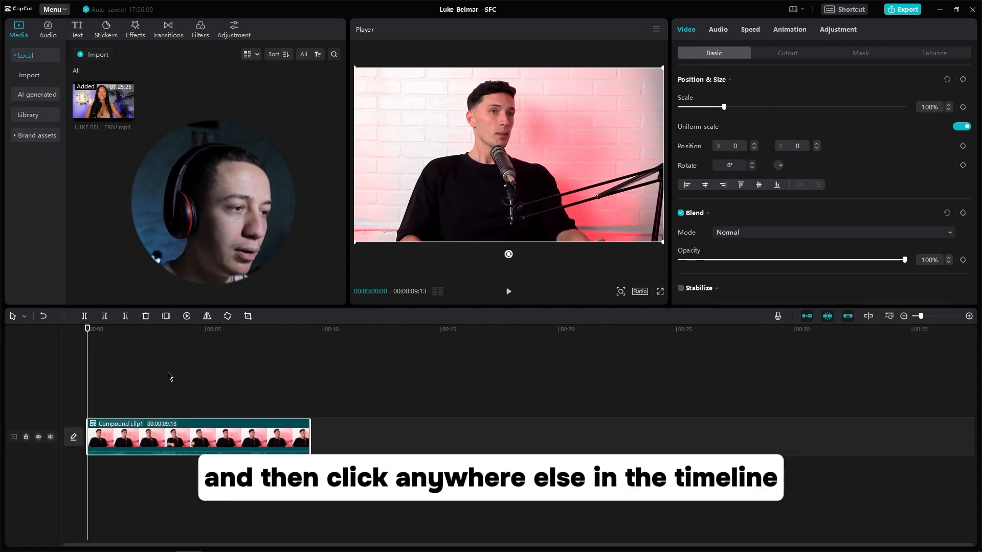
Step: Set the project's aspect ratio to 9:16 and save the project settings
left_click(137, 375)
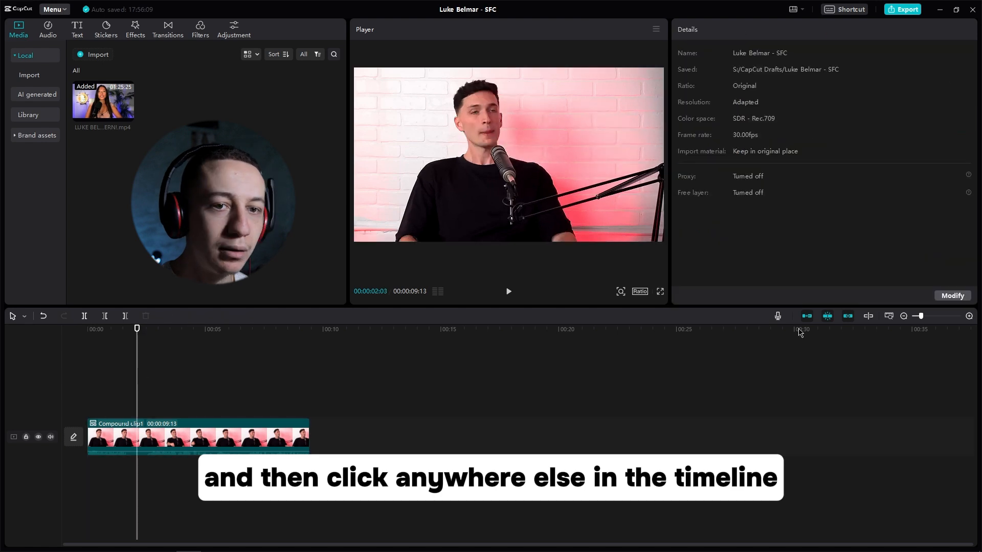
left_click(952, 296)
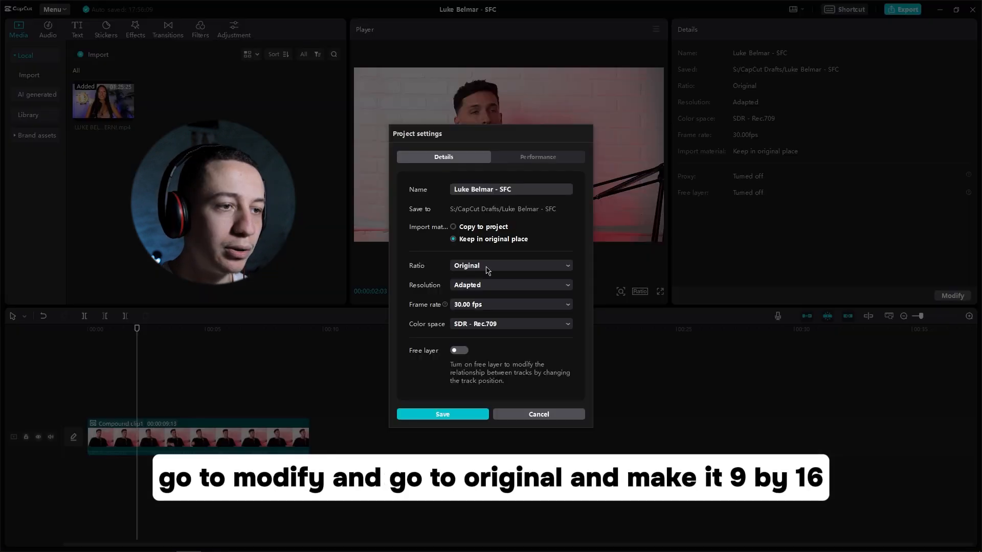
left_click(486, 266)
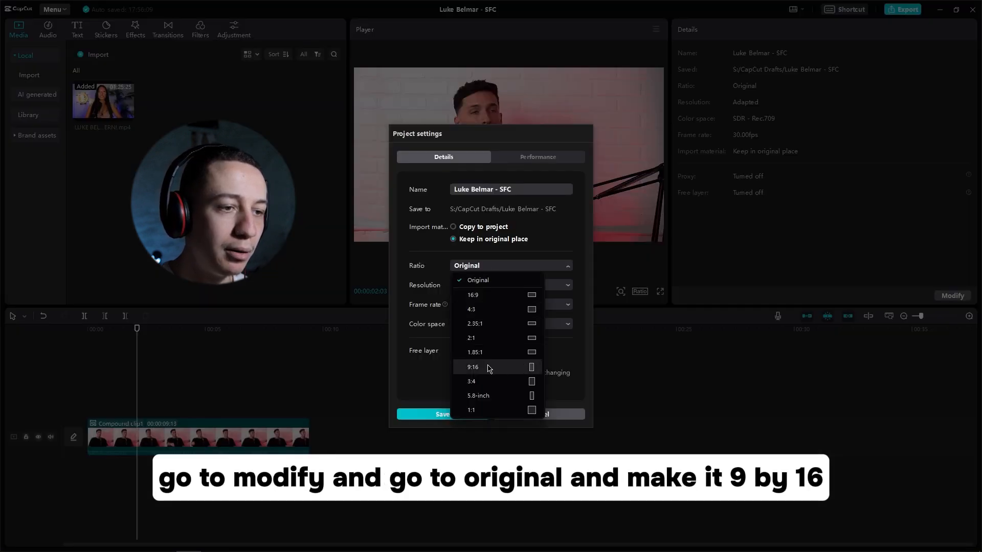
left_click(516, 367)
left_click(443, 414)
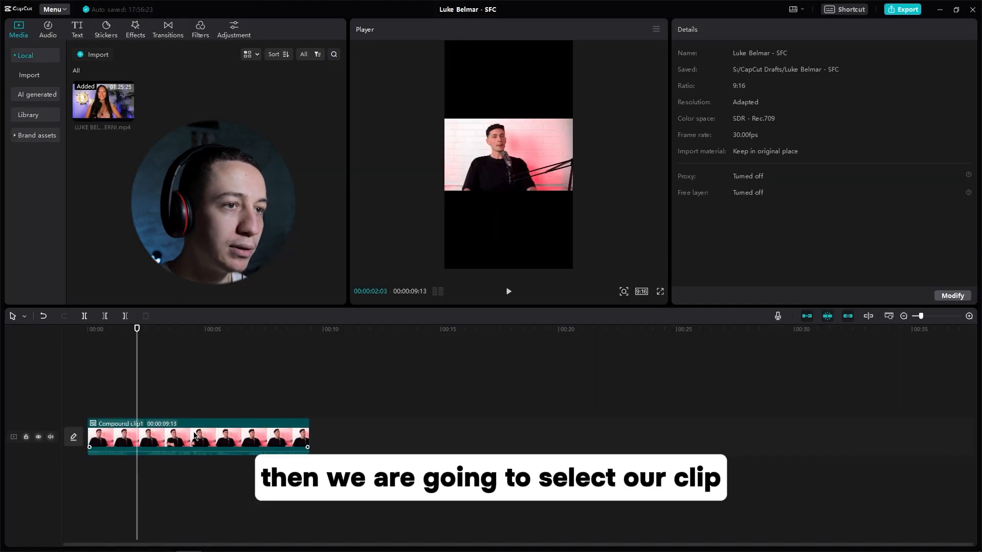
Step: Enlarge the compound clip to about 317% and shift it horizontally to about X 568 so the speaker fills the vertical frame
left_click(195, 436)
left_click_drag(576, 191, 733, 400)
left_click_drag(485, 209, 517, 212)
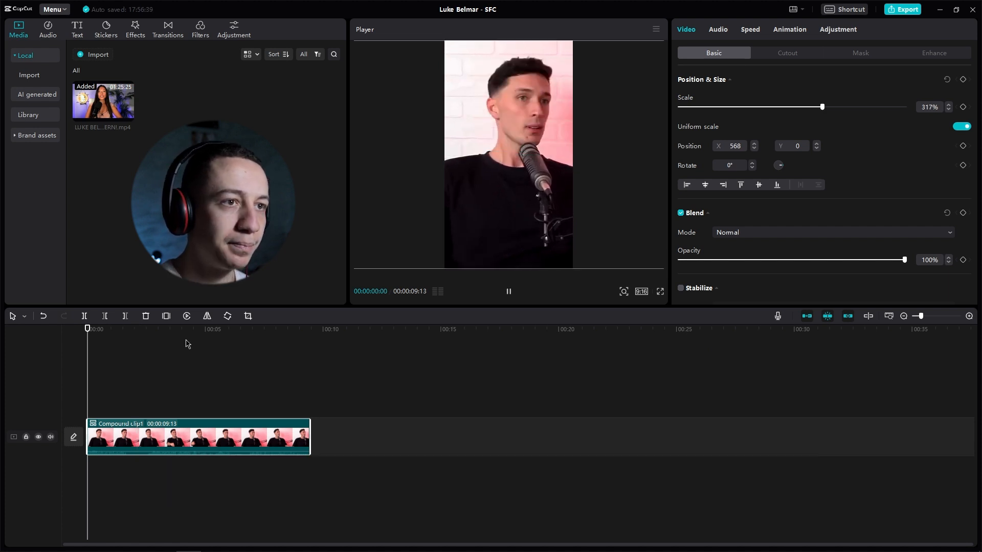
Step: Preview the reframed video from the start and split the compound clip at 00:00:01:24
key("space")
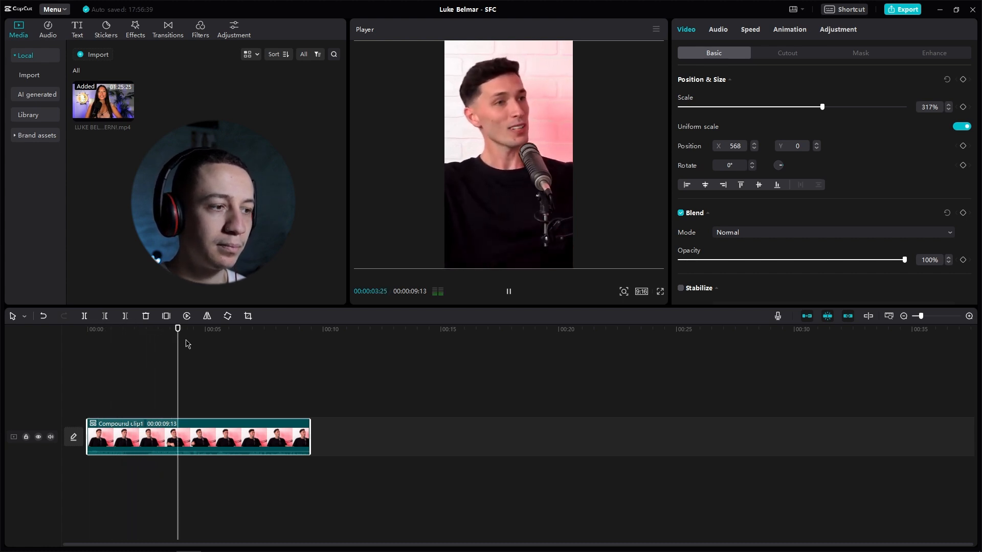
key("space")
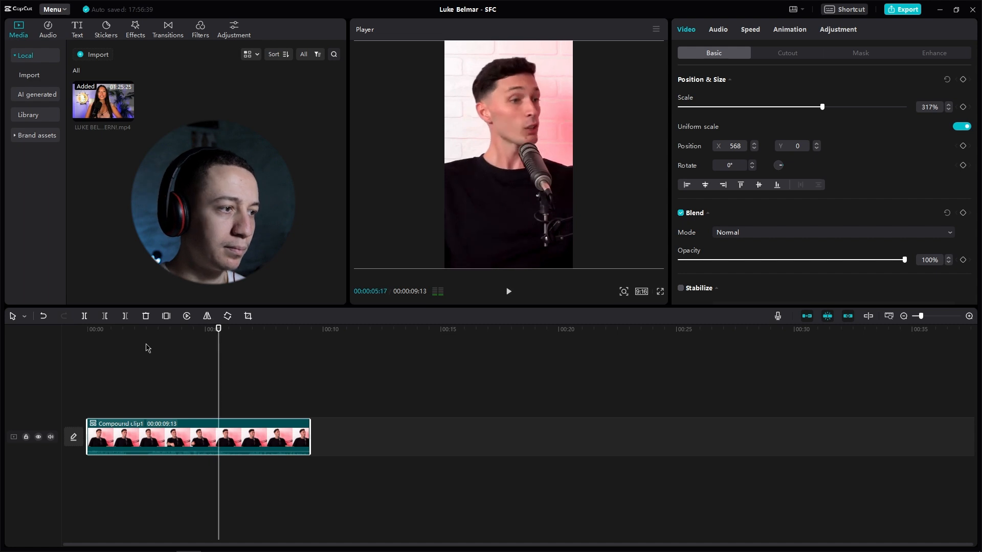
key("Home")
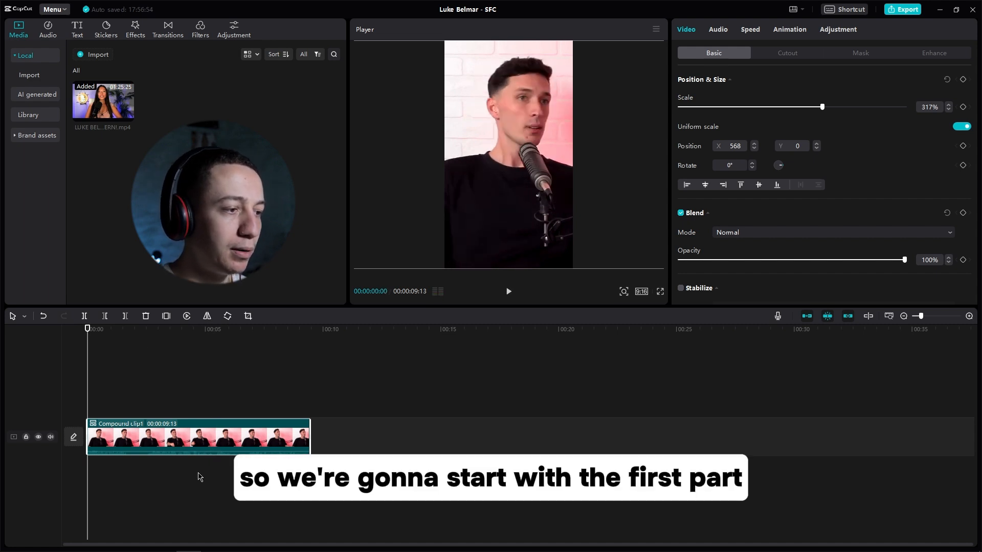
left_click(129, 331)
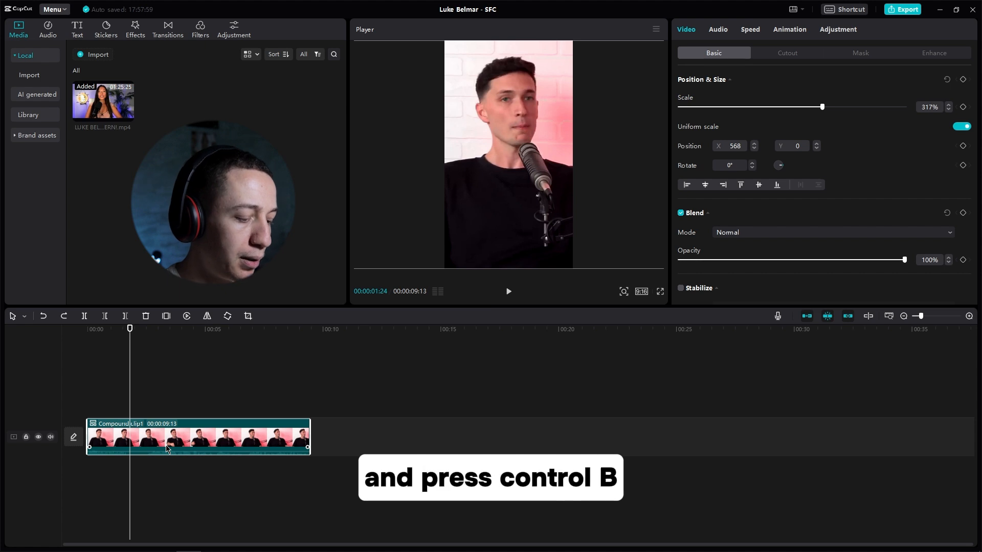
key("ctrl+b")
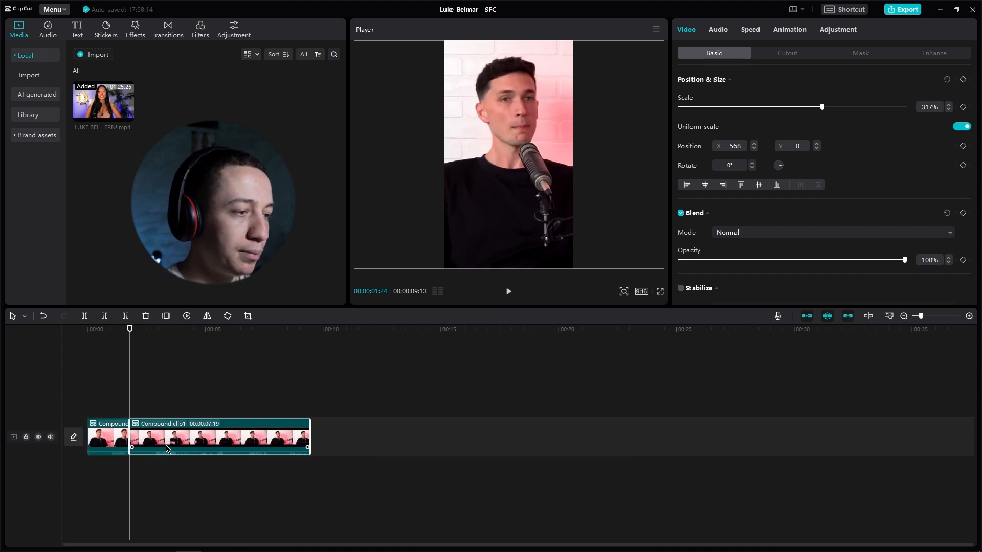
Step: Duplicate the opening segment of the compound clip onto a track directly above the original
left_click(113, 438)
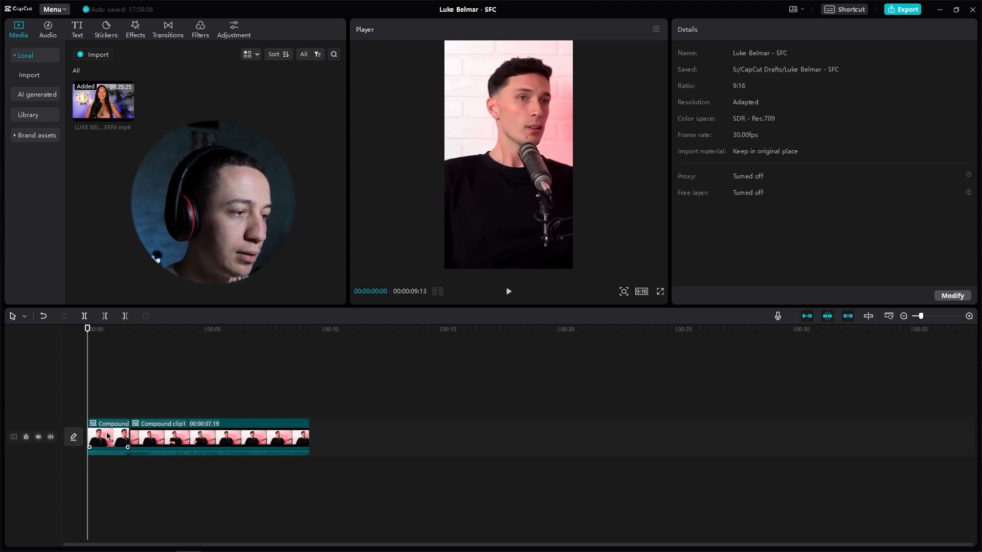
left_click(107, 436)
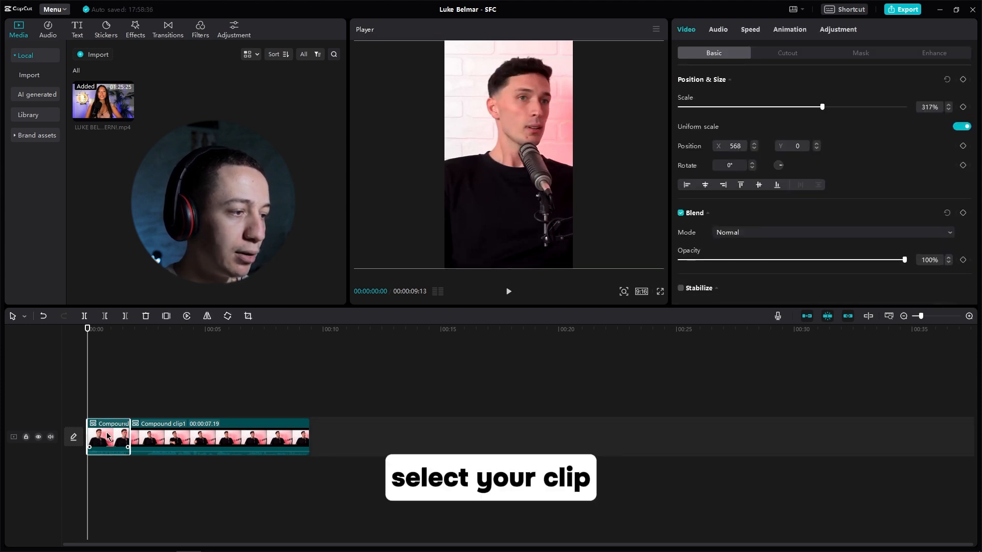
left_click_drag(110, 438, 113, 397)
left_click(147, 434)
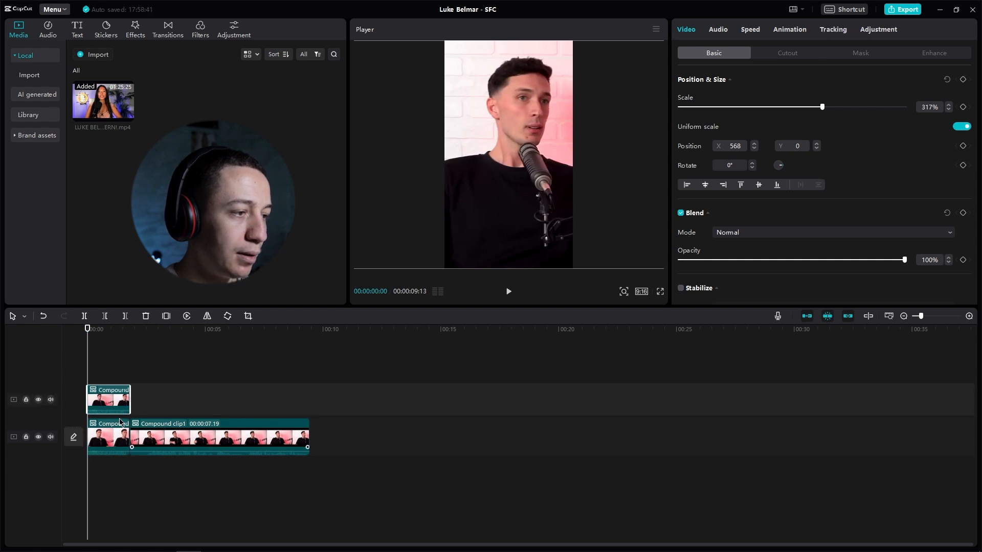
Step: Mute the duplicated opening segment by lowering its volume to the minimum
left_click(116, 438)
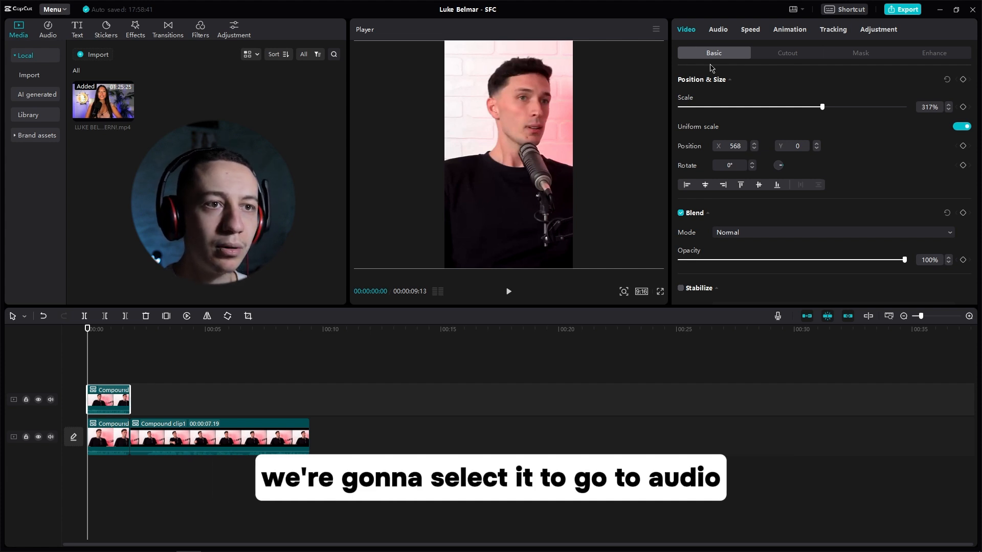
left_click(718, 29)
left_click(708, 108)
left_click_drag(698, 111, 592, 118)
left_click(105, 381)
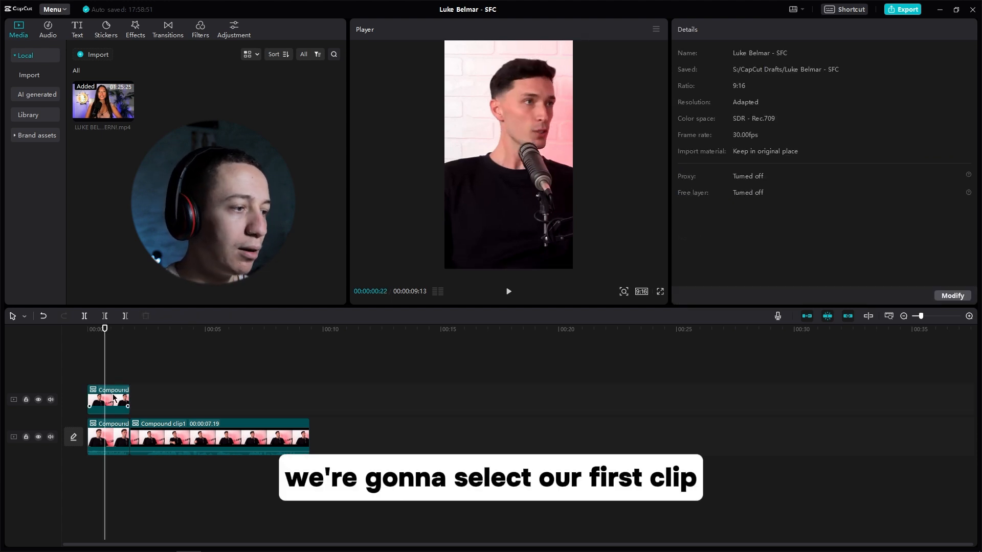
Step: Apply Auto cutout to the upper opening segment and hide the main track to check the removed background
left_click(113, 398)
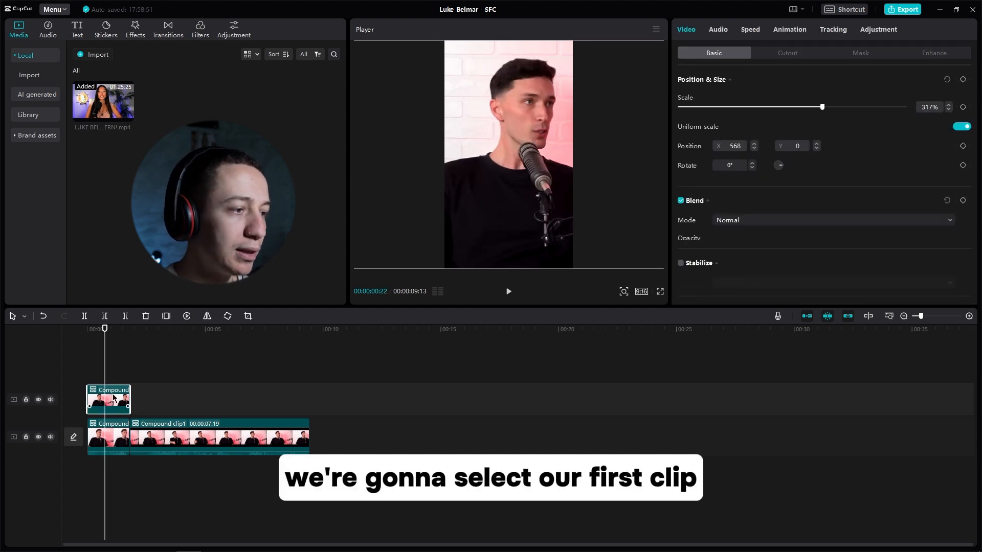
left_click(796, 55)
left_click(681, 174)
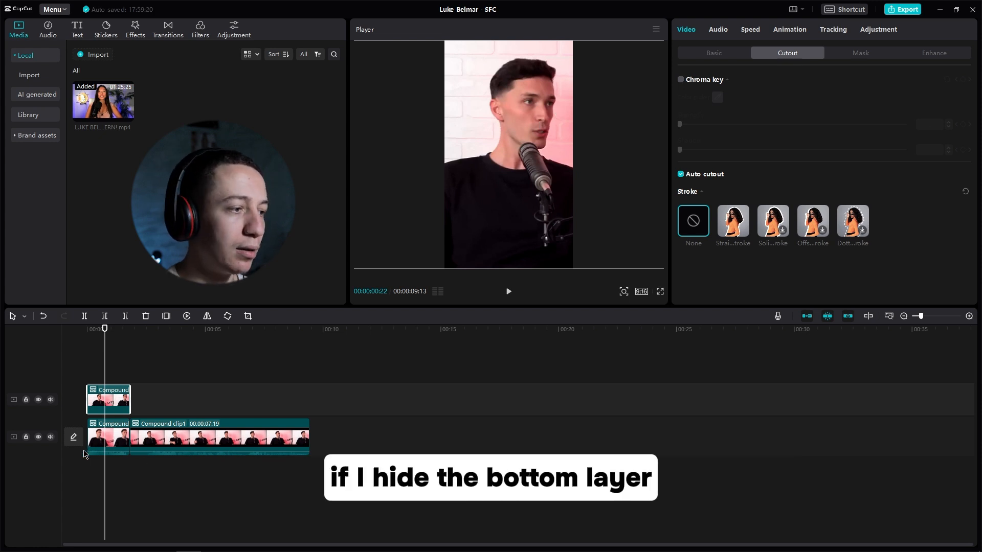
left_click(37, 438)
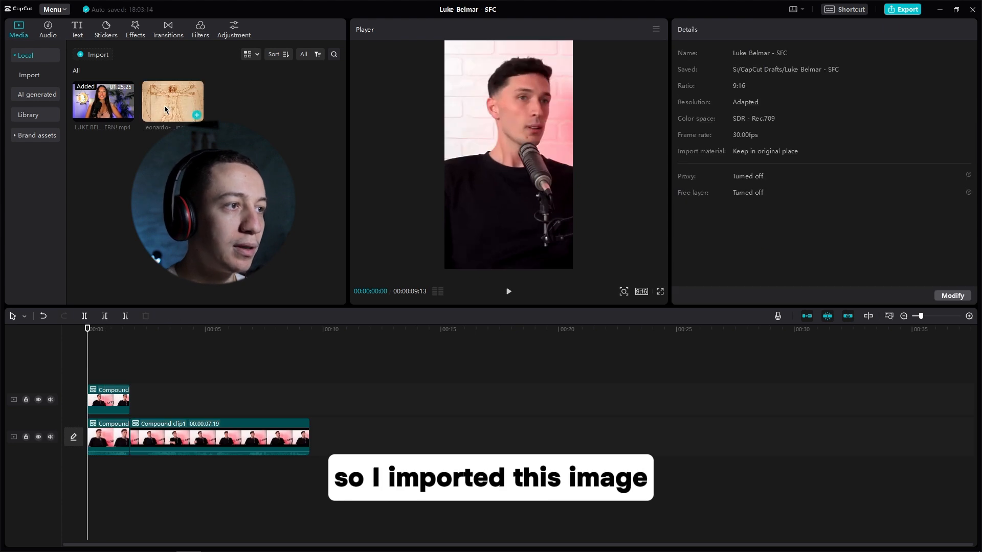
Step: Place the leonardo-da-vinci image between the two opening segments and set its layer to 1, behind the cut-out speaker
left_click_drag(165, 109, 130, 408)
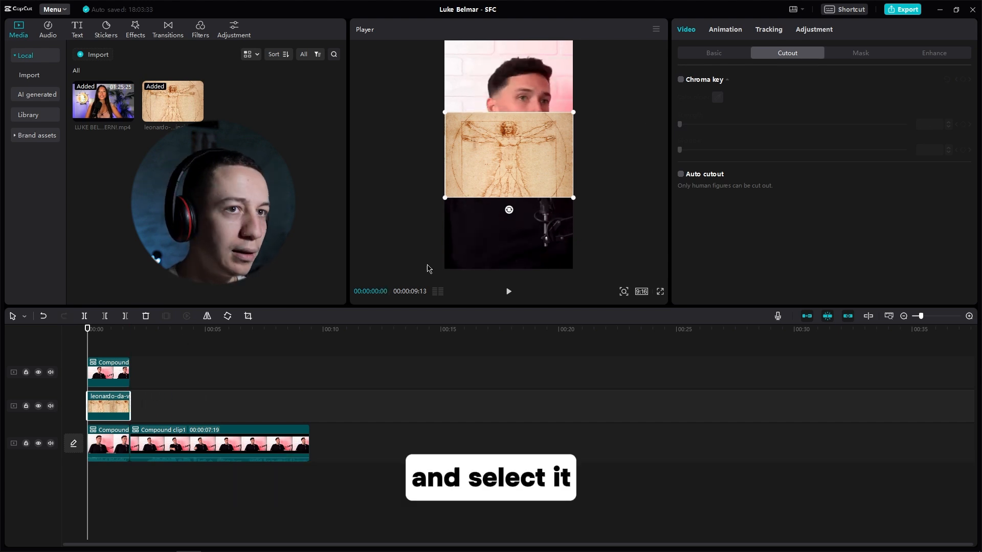
left_click(706, 54)
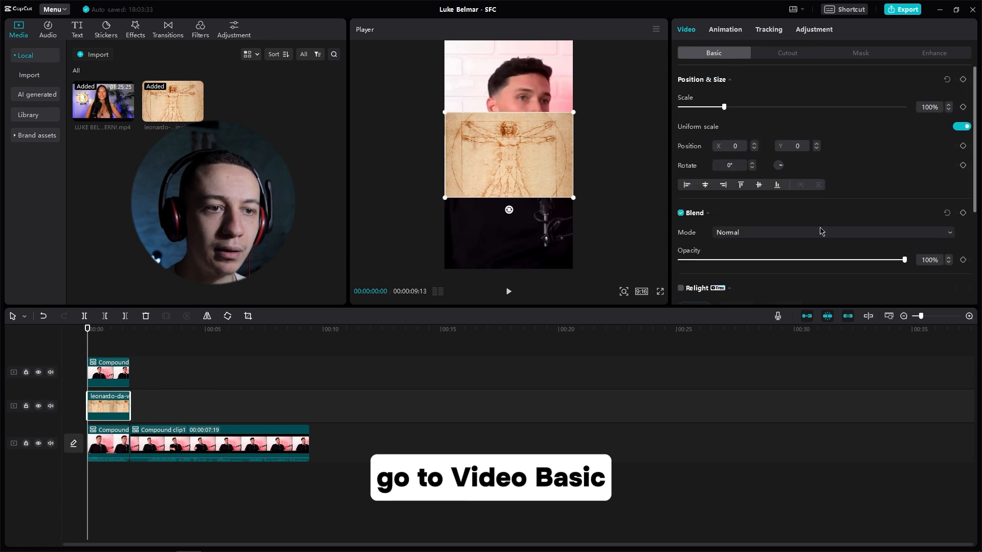
scroll(818, 205, "down", 3)
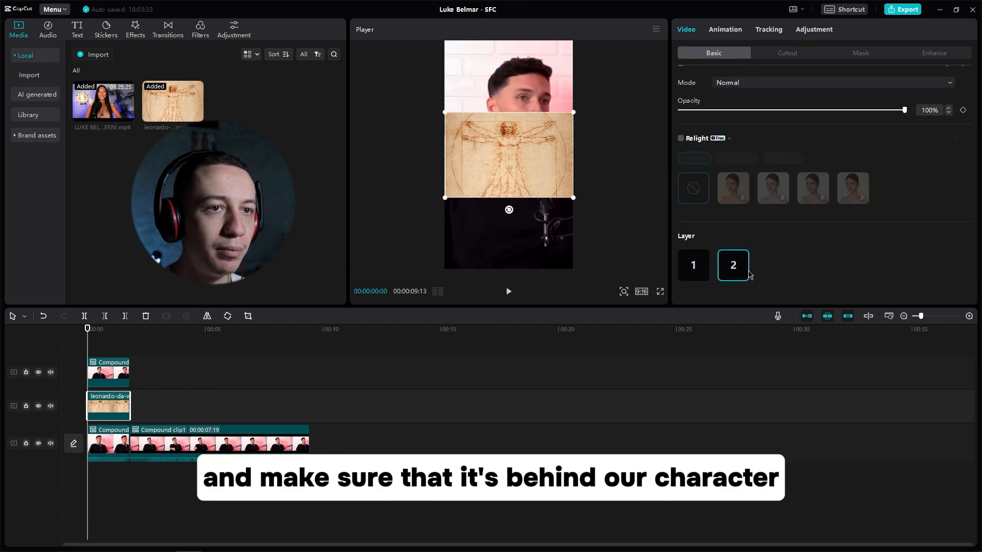
left_click(694, 265)
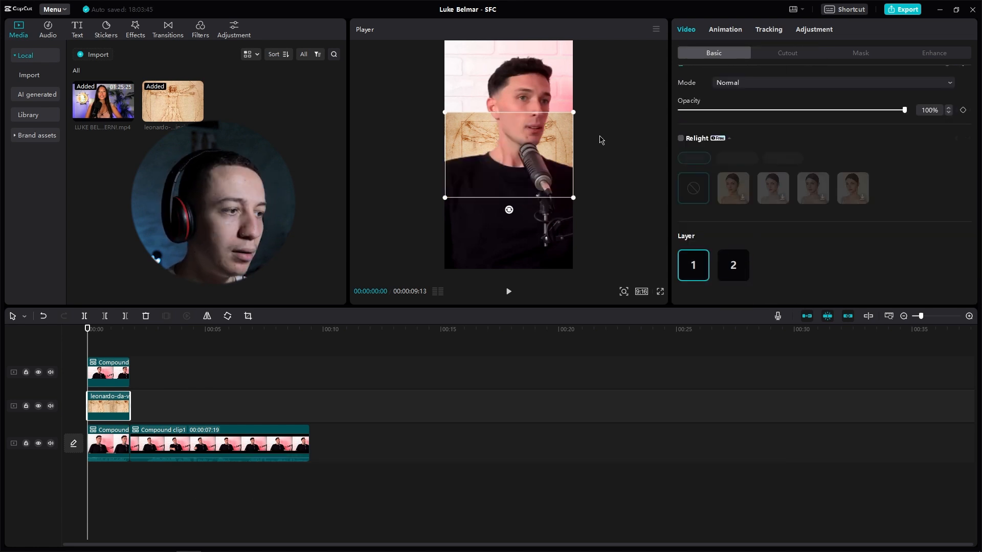
Step: Enlarge the background image to about 299% and position it at about X -400, Y -56 behind the speaker
left_click_drag(573, 112, 766, 4)
left_click_drag(569, 138, 535, 142)
left_click(102, 342)
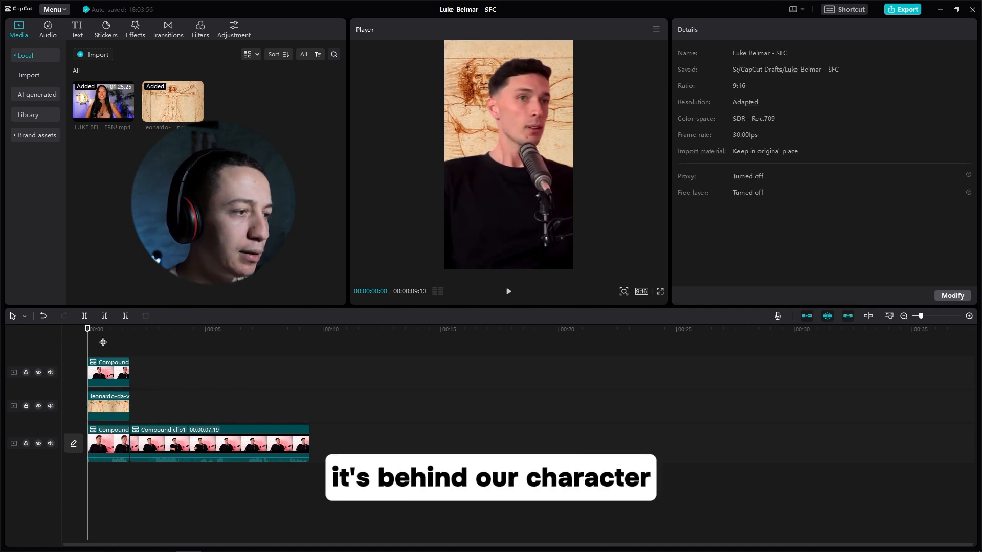
mouse_move(96, 330)
left_mouse_down()
mouse_move(118, 330)
mouse_move(88, 331)
mouse_move(105, 333)
left_mouse_up()
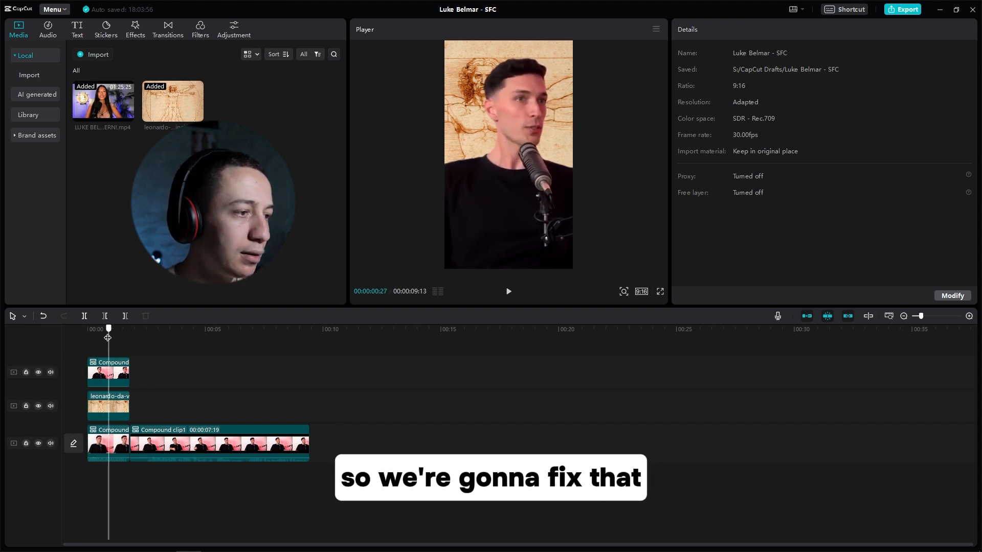
Step: Apply the Play Pendulum effect to the background image with Twist 0 and Strength 8, and preview the motion
left_click(137, 29)
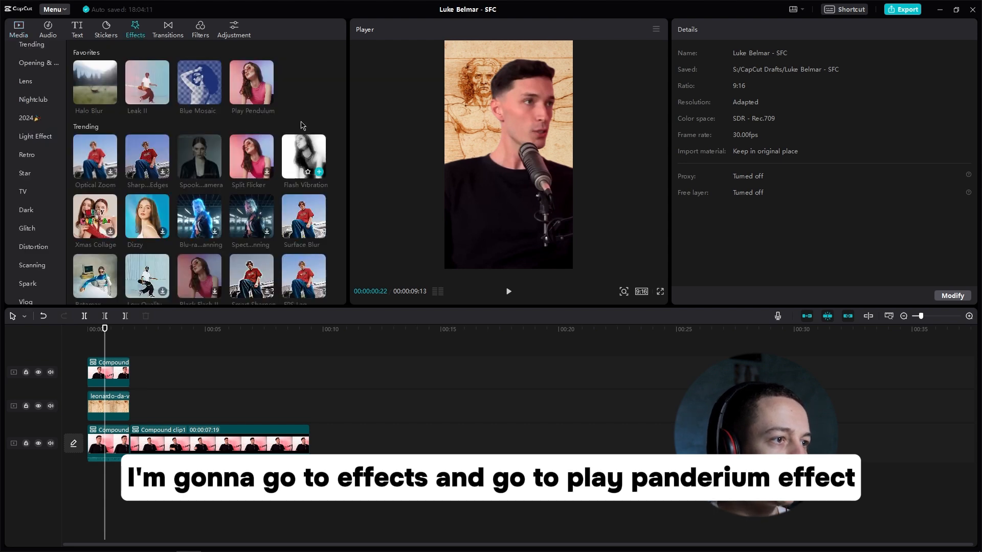
left_click_drag(263, 112, 114, 404)
left_click_drag(706, 98, 668, 102)
left_click_drag(717, 124, 699, 123)
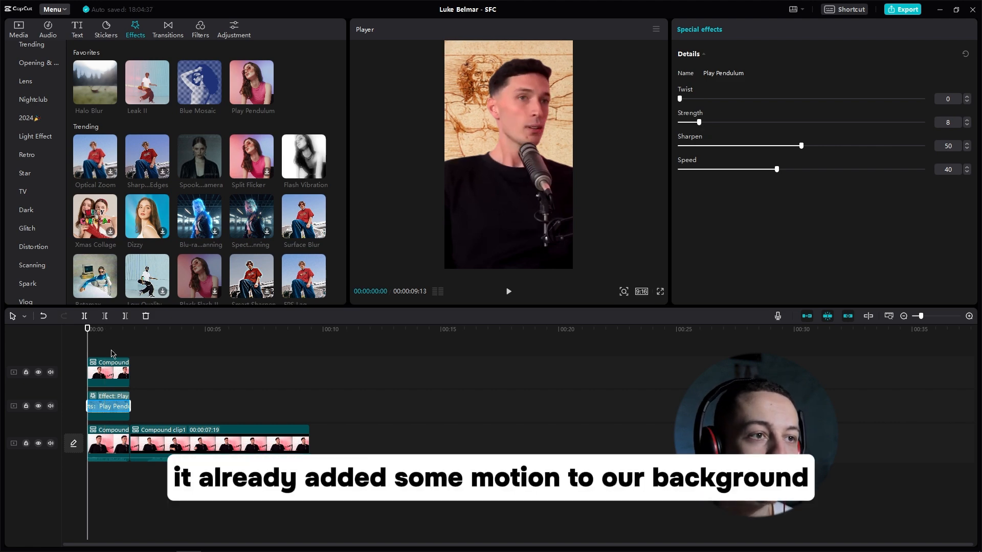
key("space")
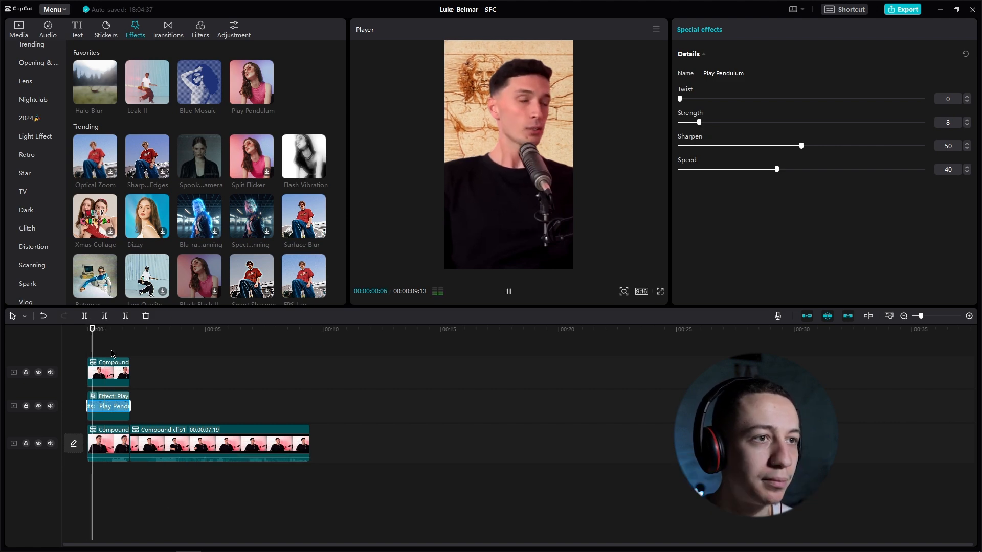
left_click(110, 357)
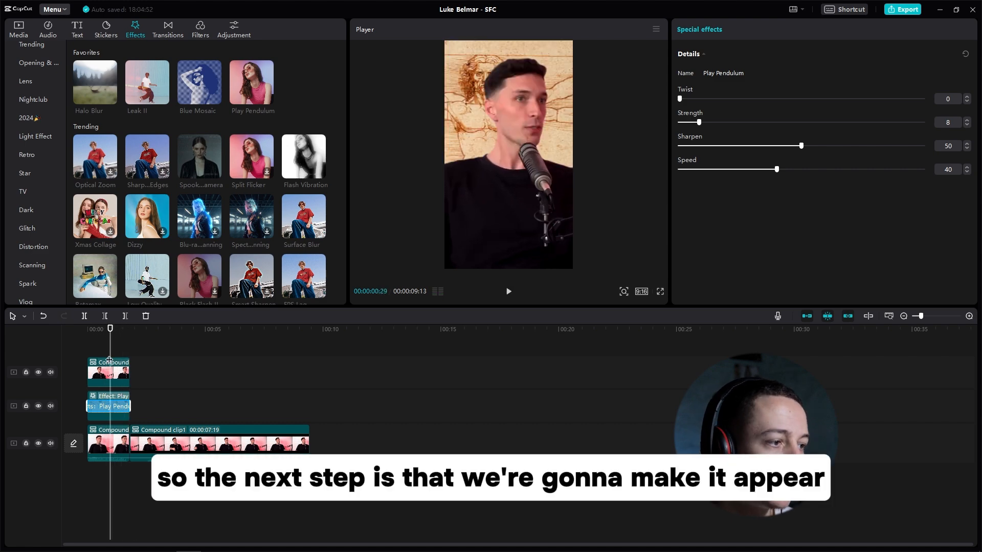
Step: Add the Fade In entrance animation to the background image
left_click(123, 420)
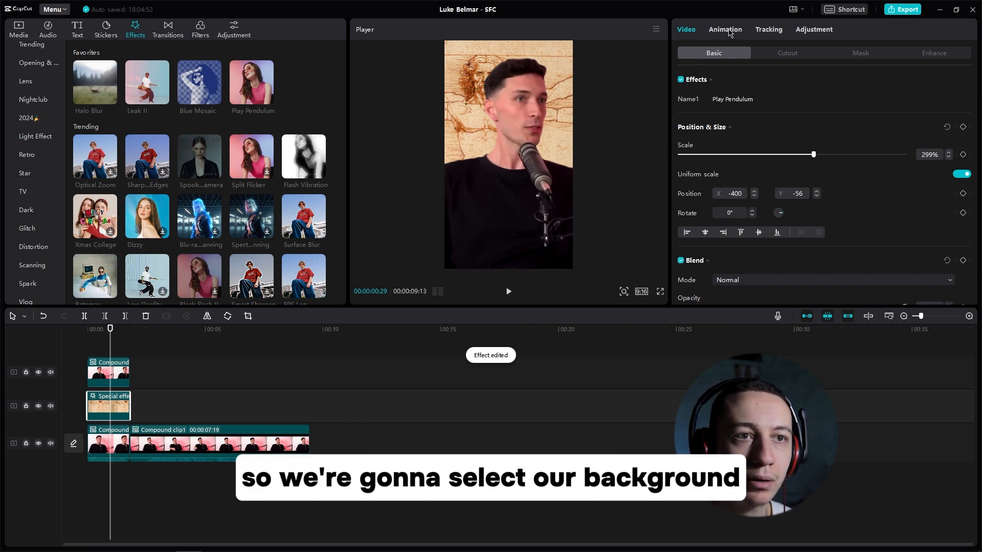
left_click(725, 30)
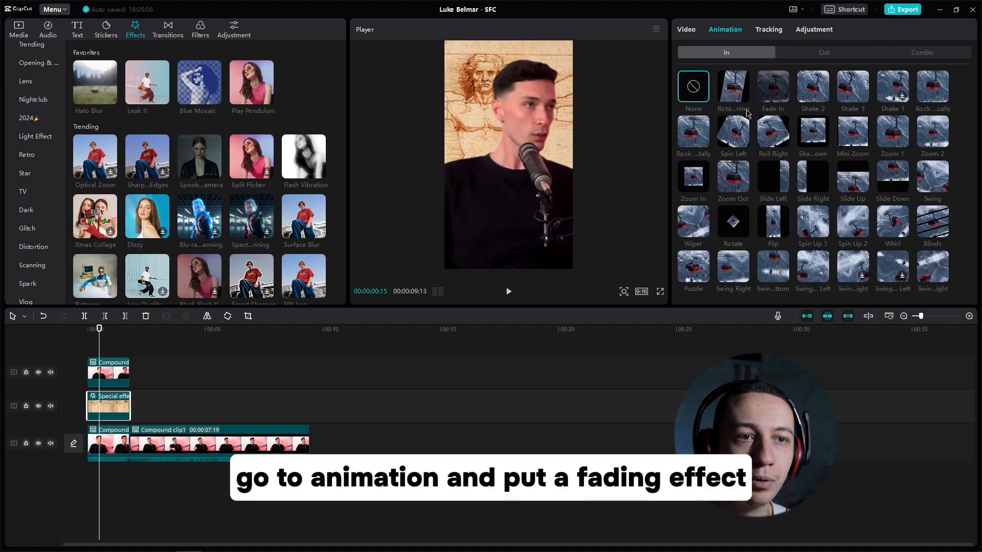
left_click(777, 98)
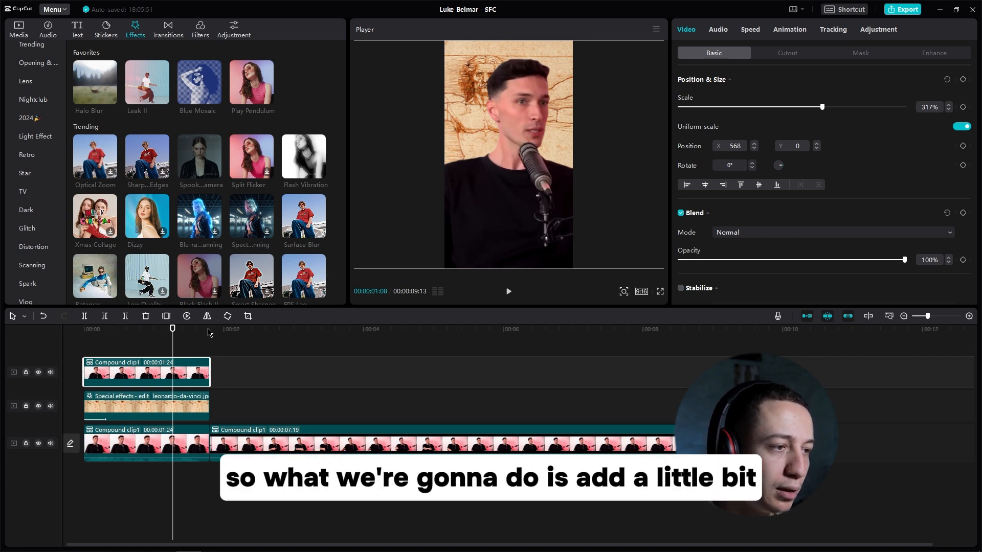
Step: Split the main compound clip at 00:00:02:14 and duplicate its short second segment onto the upper track
left_click_drag(209, 333, 256, 331)
left_click(275, 436)
key("ctrl+b")
left_click_drag(223, 440, 233, 381)
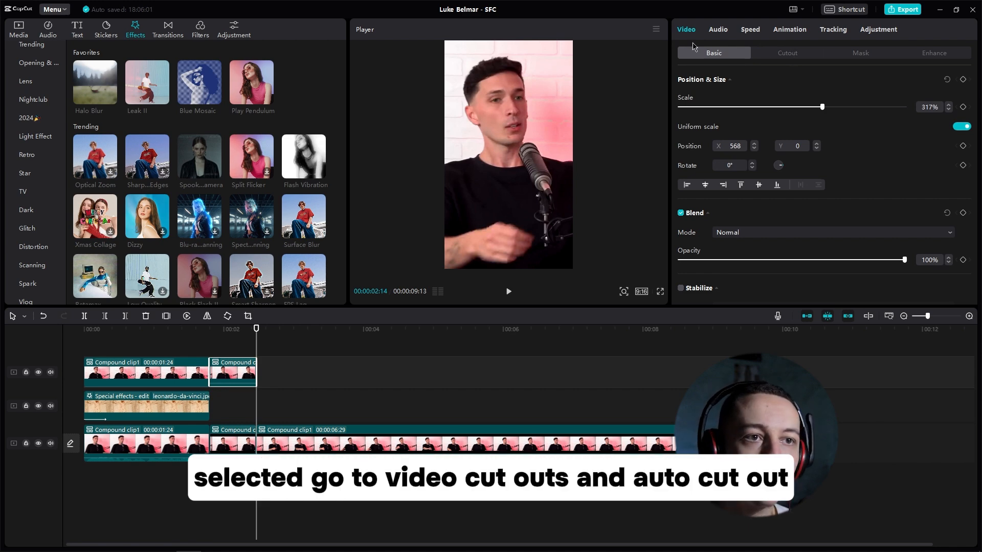
Step: Apply Auto cutout to the duplicated short segment on the upper track and mute its audio
left_click(786, 53)
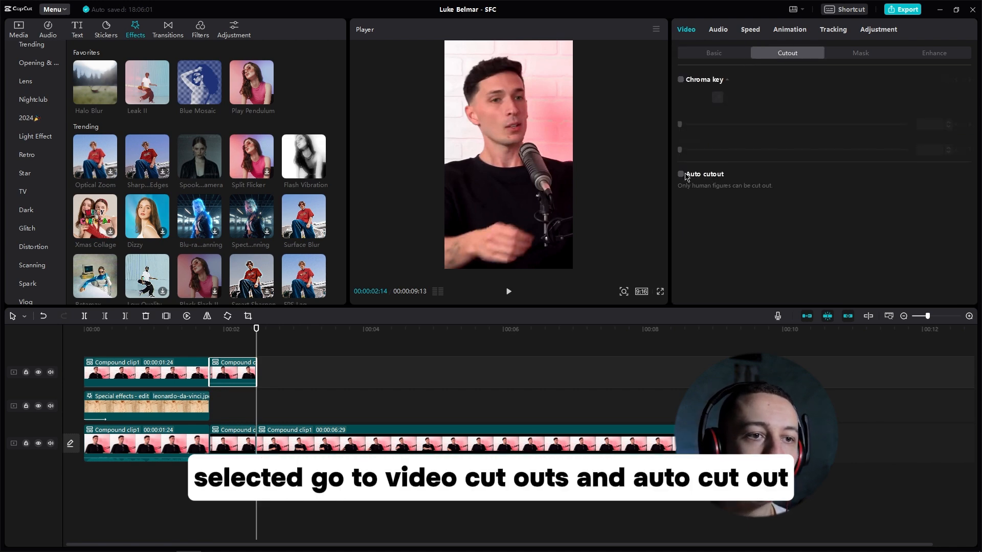
left_click(681, 175)
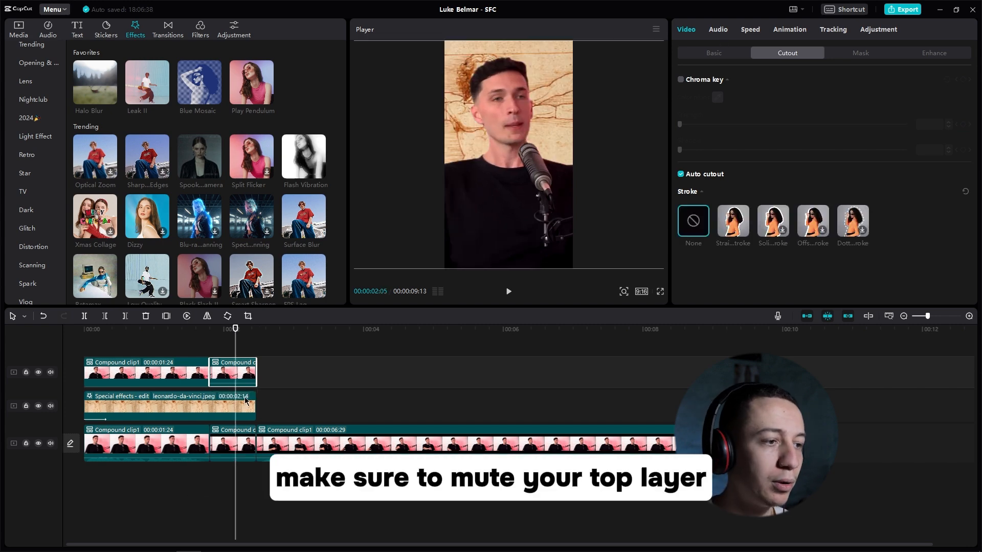
left_click(719, 31)
left_click(717, 107)
left_click_drag(675, 108, 677, 113)
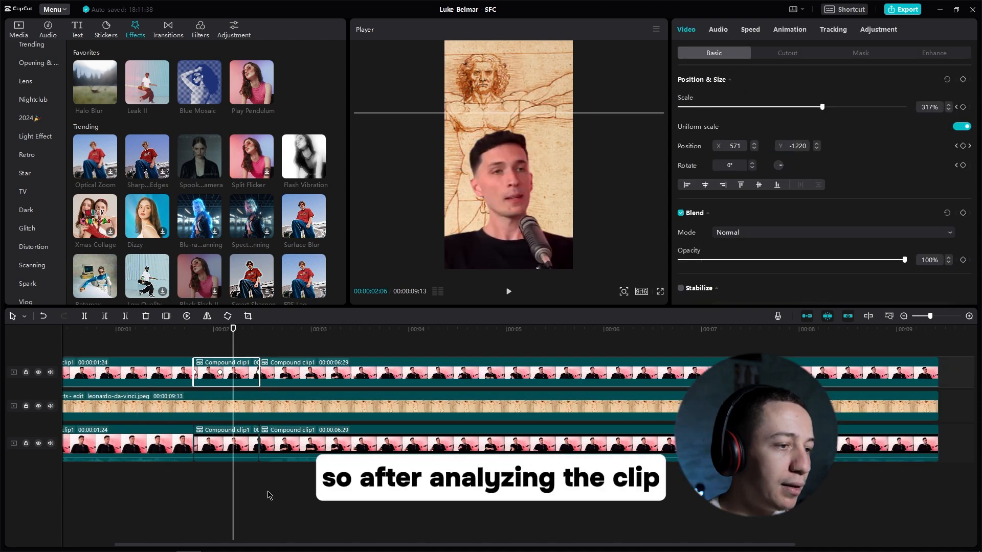
Step: Delete the short silent middle segment from both speaker tracks and close the remaining gap on the upper track
left_click(154, 334)
key("space")
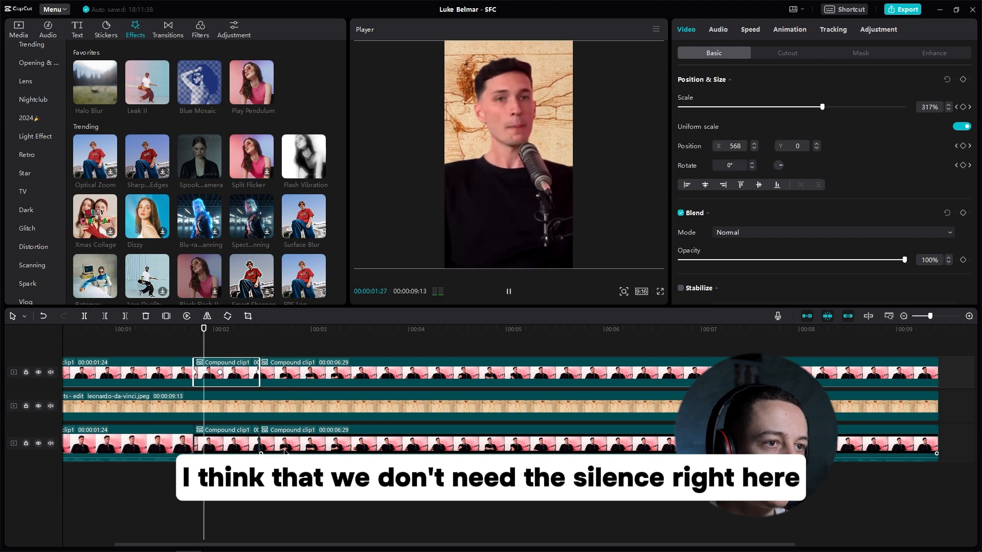
key("space")
left_click(233, 368)
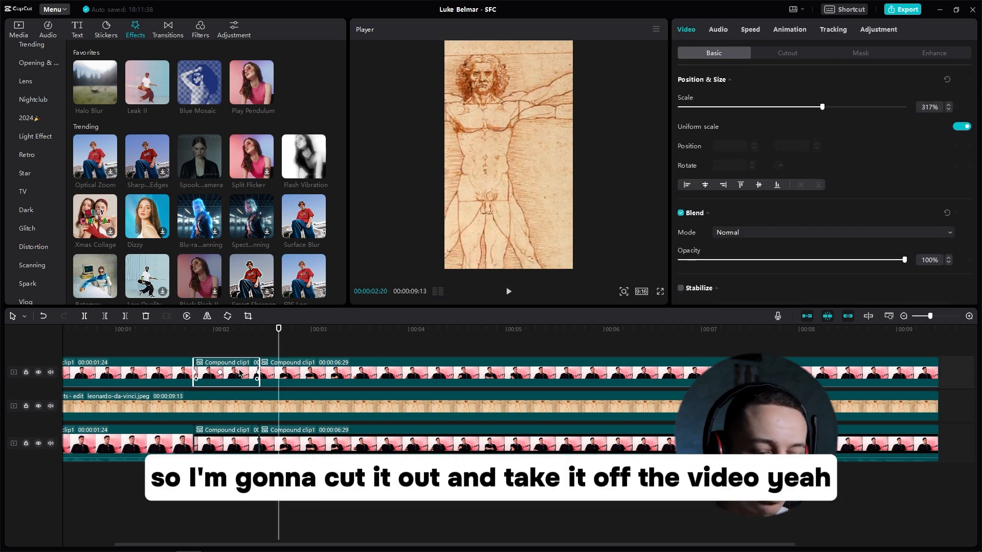
key("Delete")
left_click(238, 450)
key("Delete")
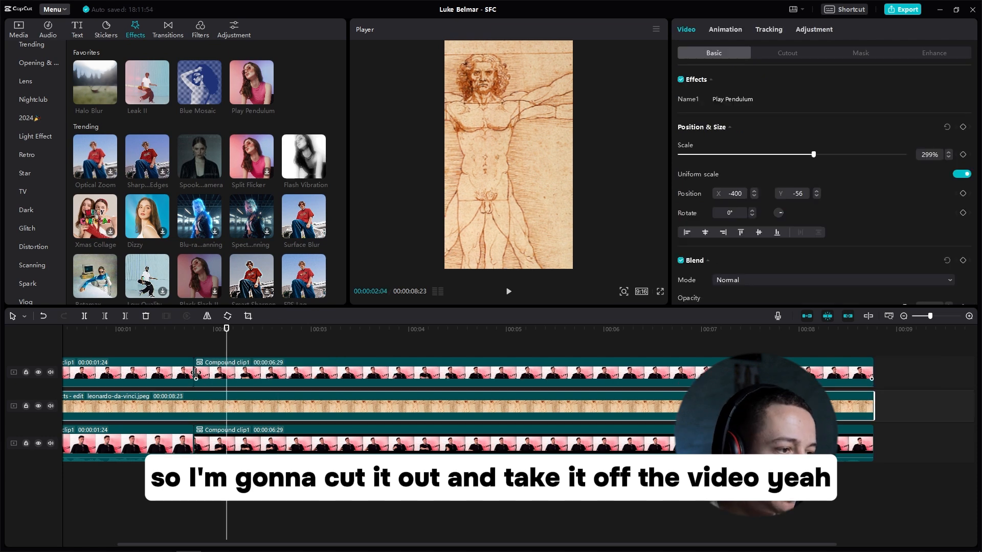
left_click(214, 373)
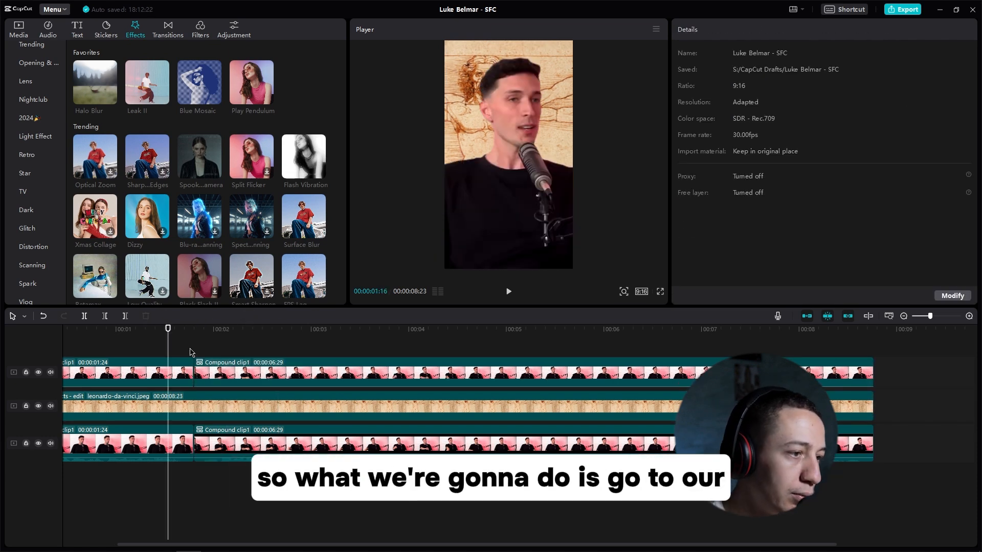
Step: Keyframe the second cutout clip's position at 00:00:01:24, and move the speaker below the frame at 00:00:02:10
left_click_drag(190, 328, 207, 329)
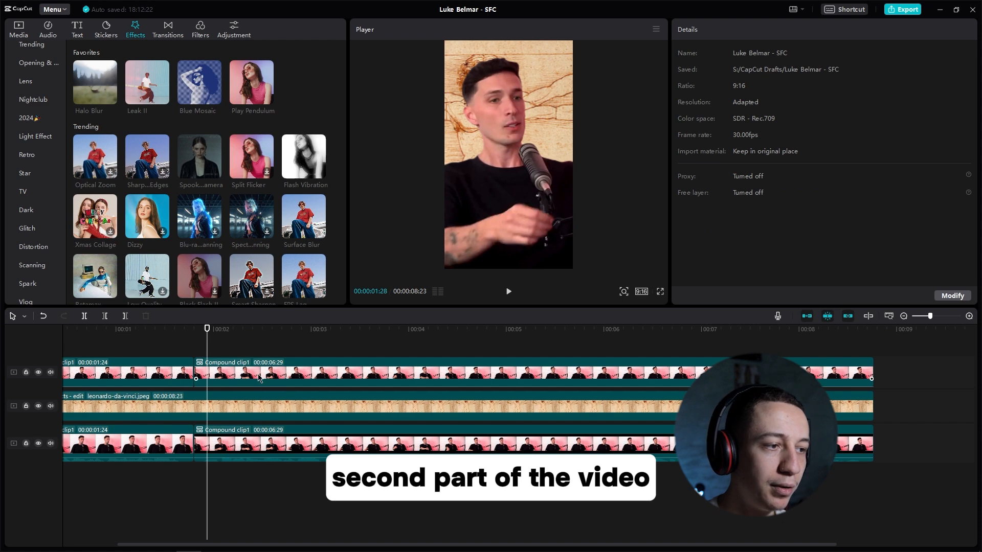
left_click(259, 378)
left_click_drag(207, 328, 195, 329)
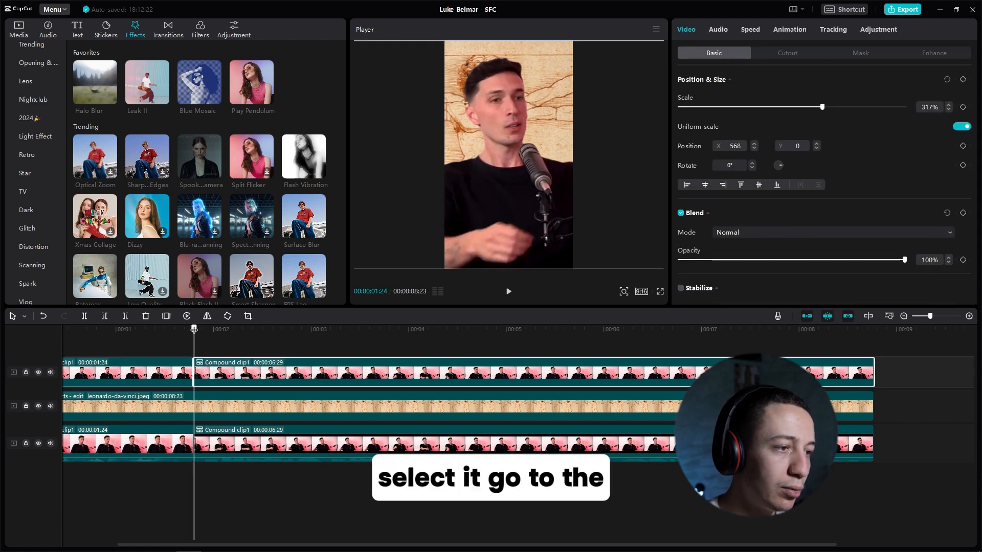
left_click(963, 79)
left_click_drag(196, 328, 246, 328)
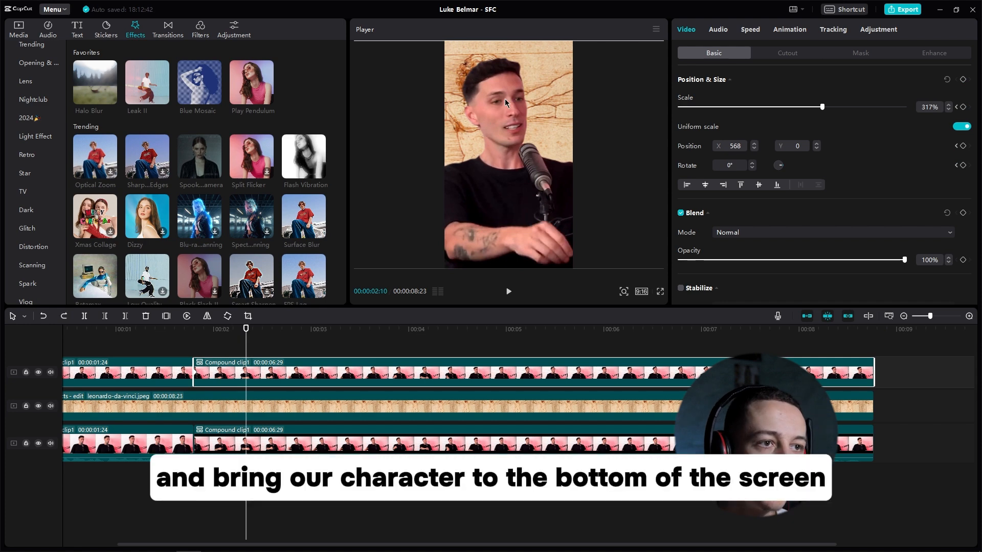
left_click_drag(505, 112, 512, 290)
Step: Preview the speaker's downward slide at the cut between the two cutout clips
left_click(162, 357)
key("space")
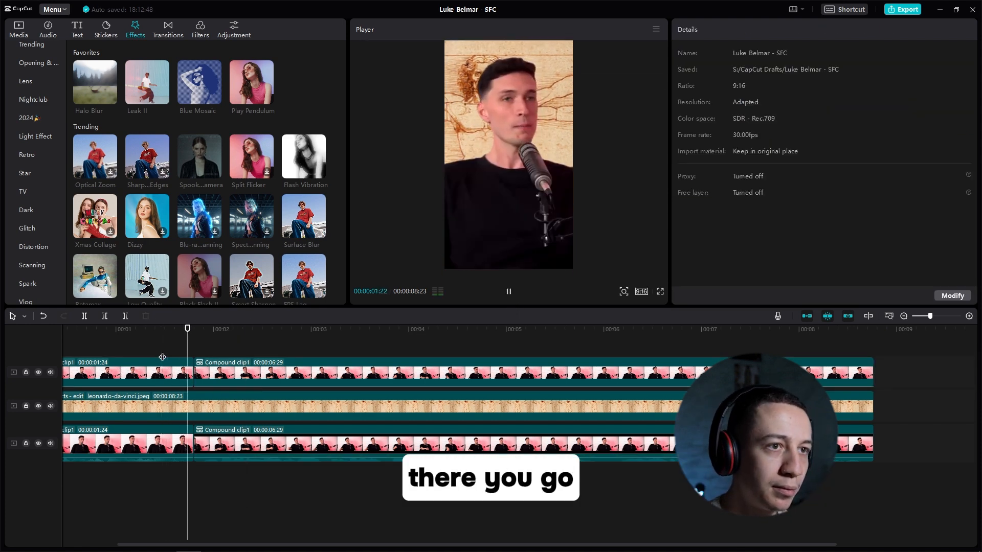
key("space")
left_click(195, 379)
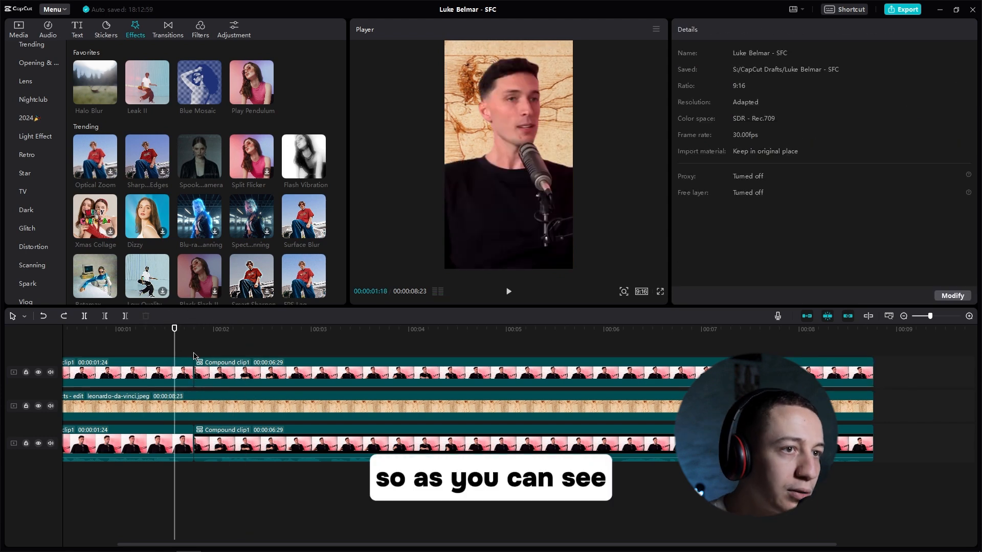
scroll(325, 340, "up", 3)
scroll(323, 340, "left", 3)
left_click_drag(292, 335, 274, 334)
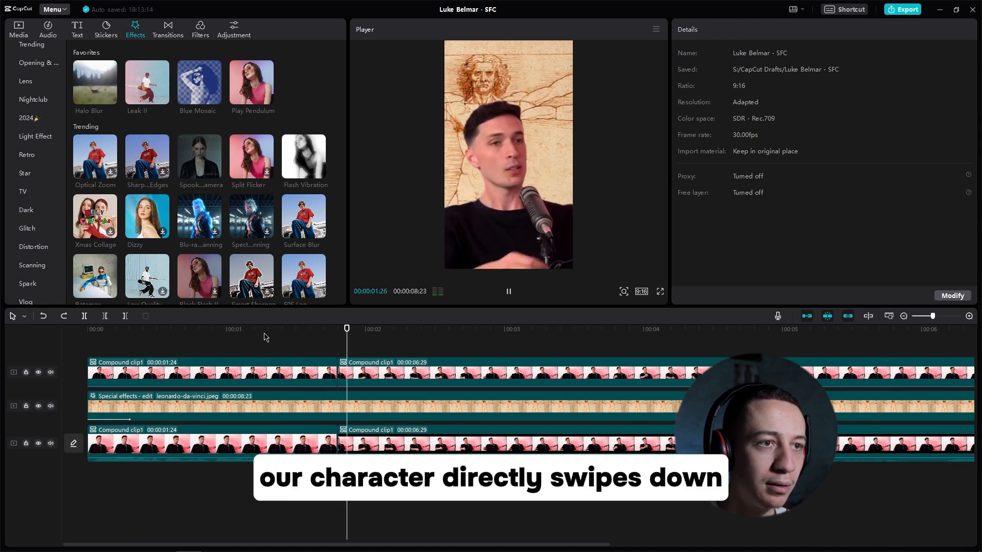
key("space")
Step: Shift the second cutout clip's two position keyframes later and farther apart, and preview the slower slide
left_click(486, 378)
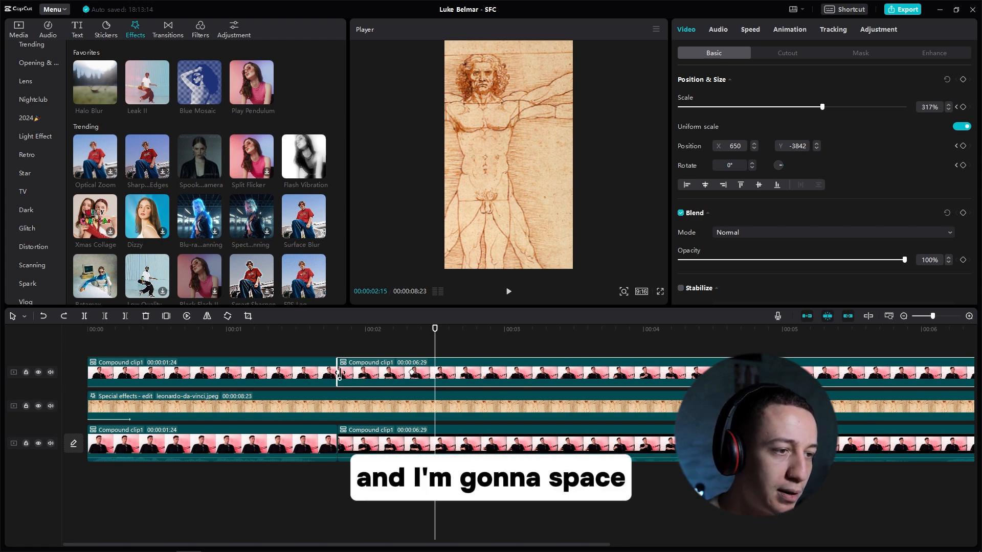
left_click_drag(340, 378, 375, 377)
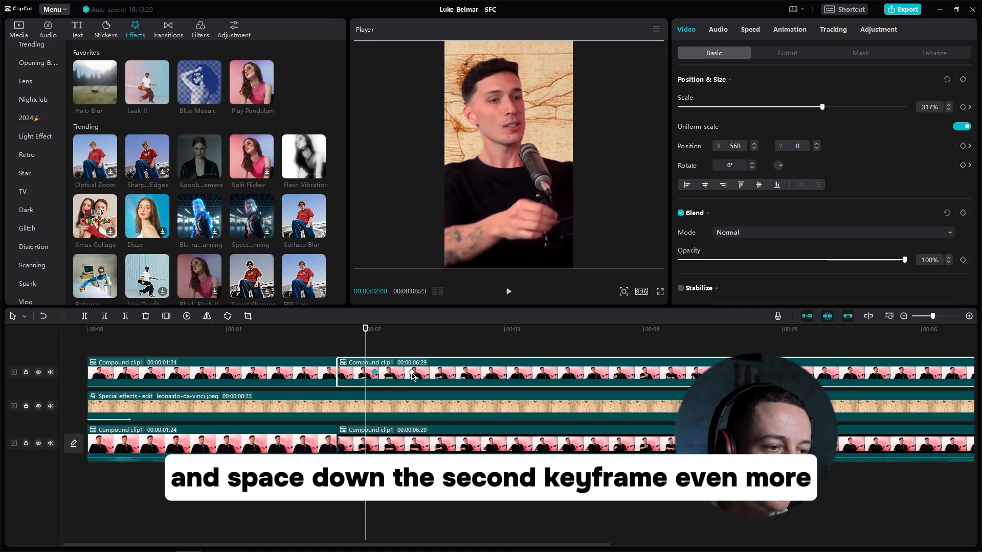
left_click_drag(413, 377, 495, 377)
left_click(286, 343)
key("space")
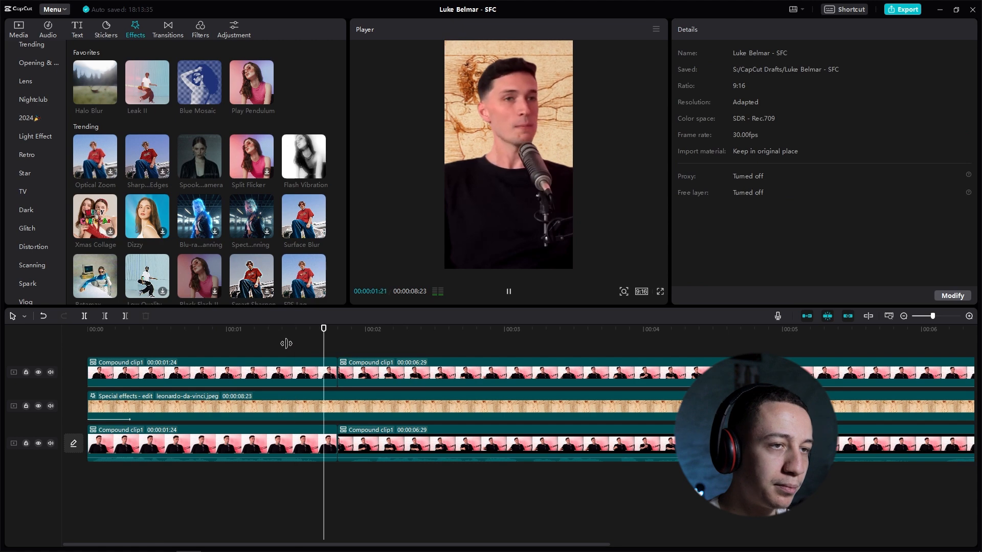
Step: Play up to the start of the speaker's slide and split the background image at 00:00:01:27
left_click(306, 331)
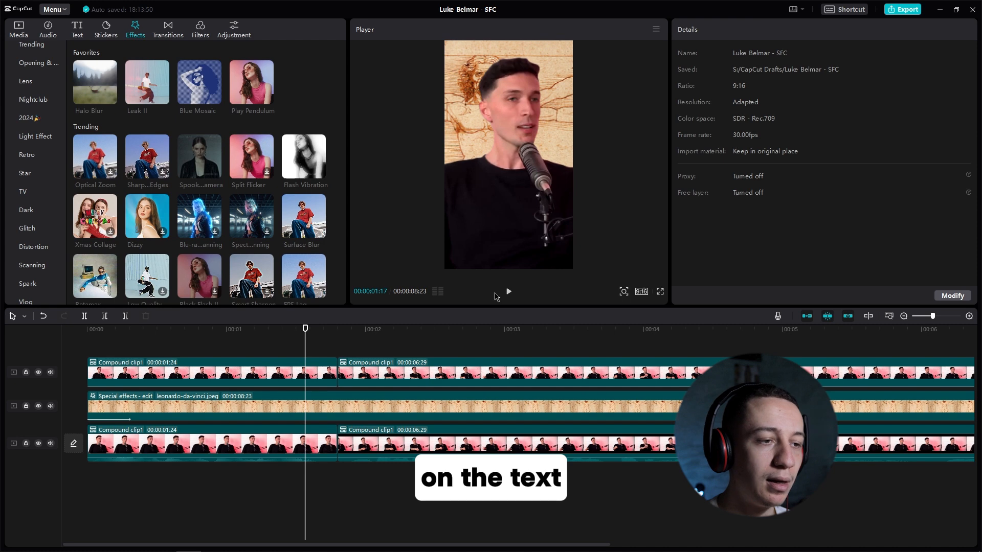
key("space")
key("space")
left_click(371, 410)
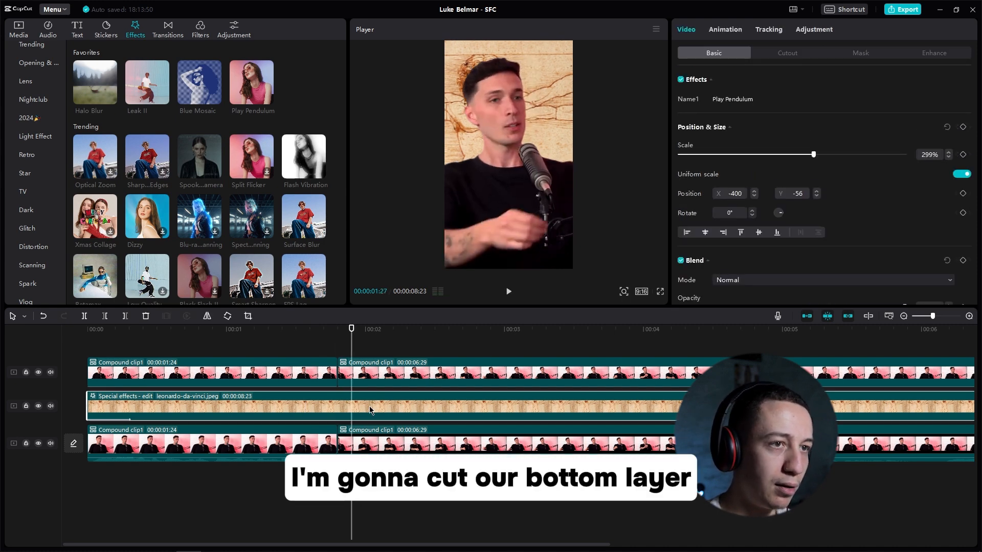
key("ctrl+b")
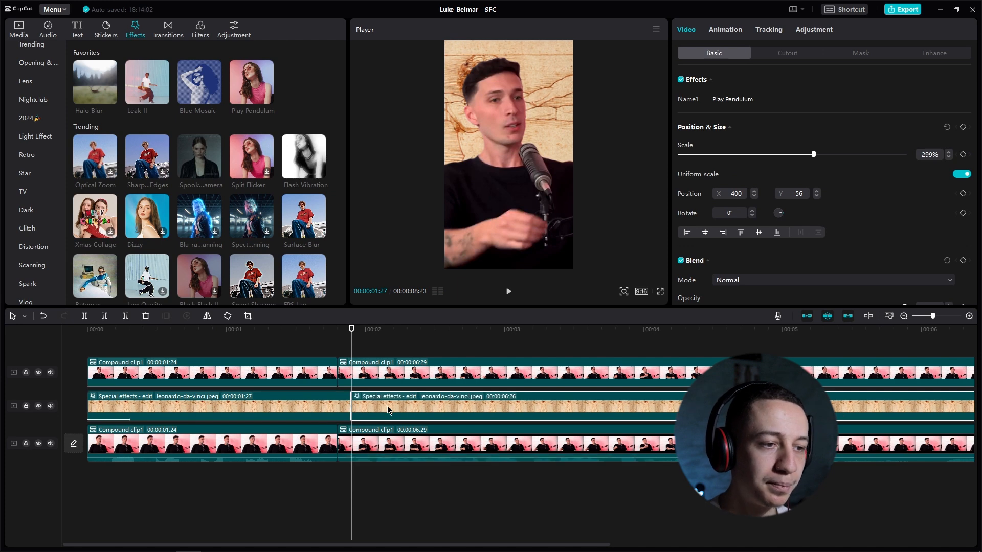
Step: Apply the Halo Blur effect to the second background image segment with Speed 0 and a reduced Strength
left_click_drag(90, 87, 406, 408)
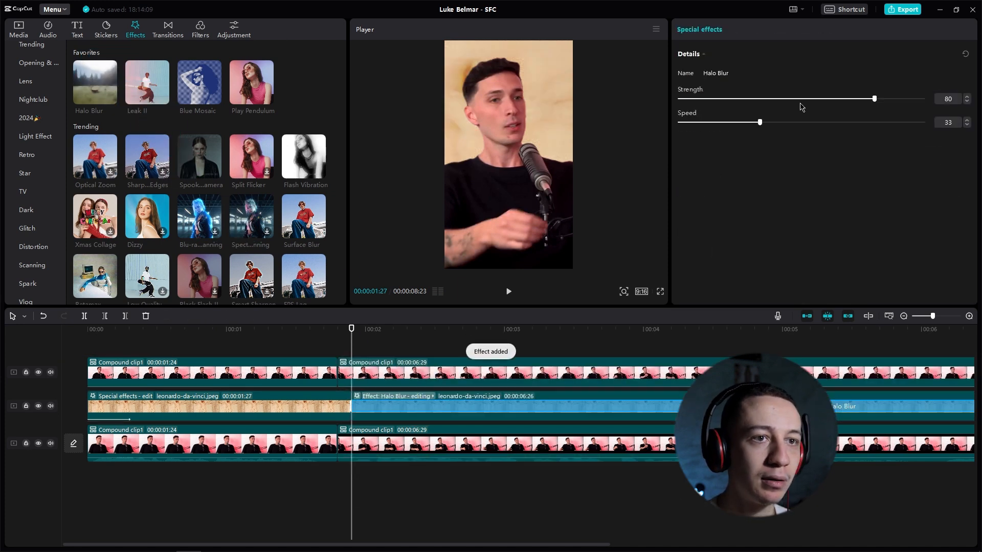
left_click_drag(761, 123, 664, 126)
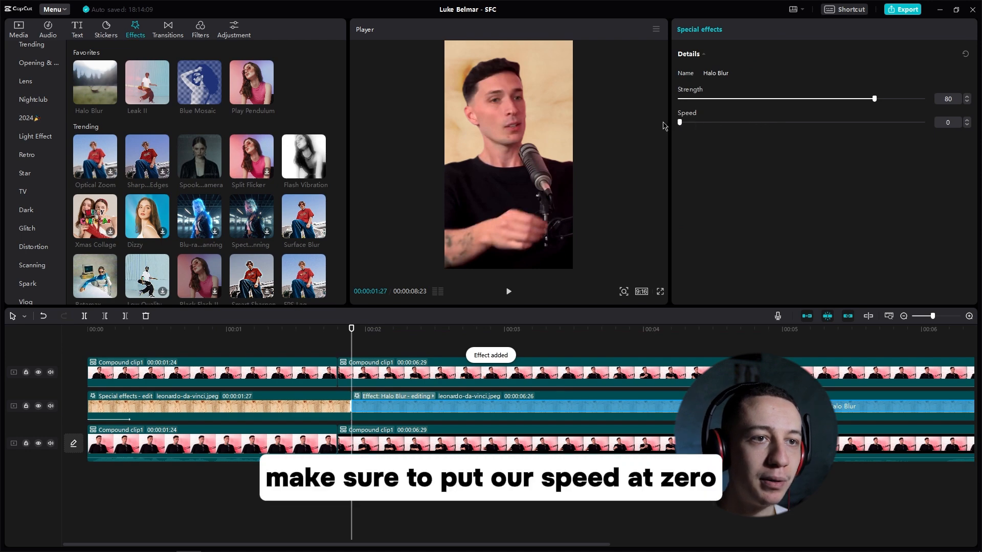
left_click_drag(745, 99, 709, 102)
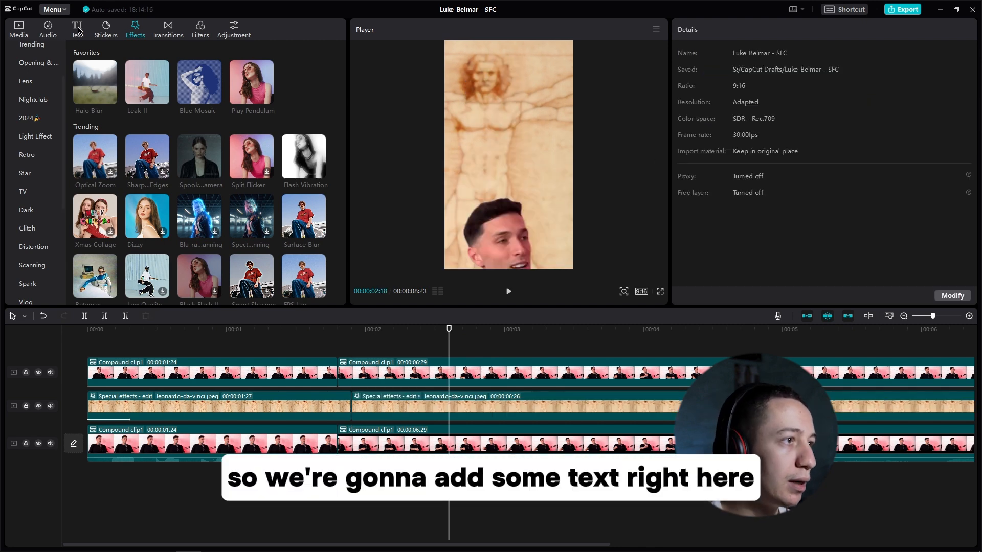
Step: Add a default text clip above the video tracks near 00:00:02:00 reading "Study the science of art, and study the art of science"
left_click(77, 29)
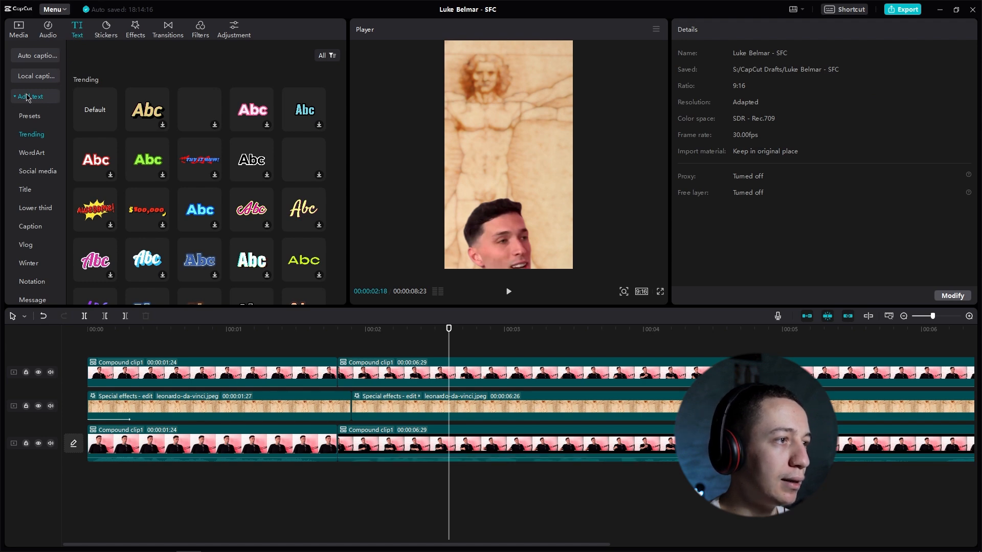
left_click_drag(97, 114, 361, 346)
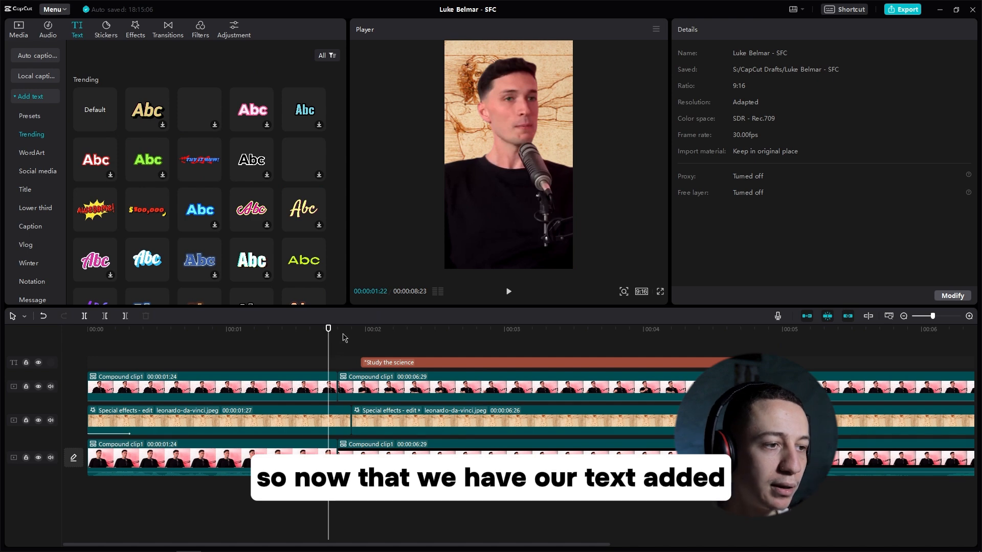
left_click_drag(344, 335, 398, 335)
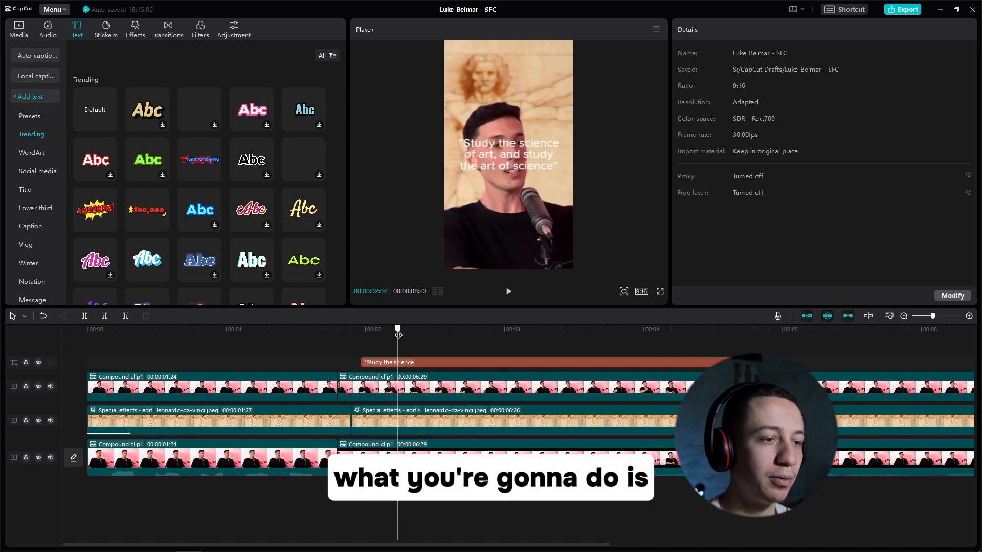
Step: Set the quote text's font to Handwriting and give it an entrance animation
left_click(424, 364)
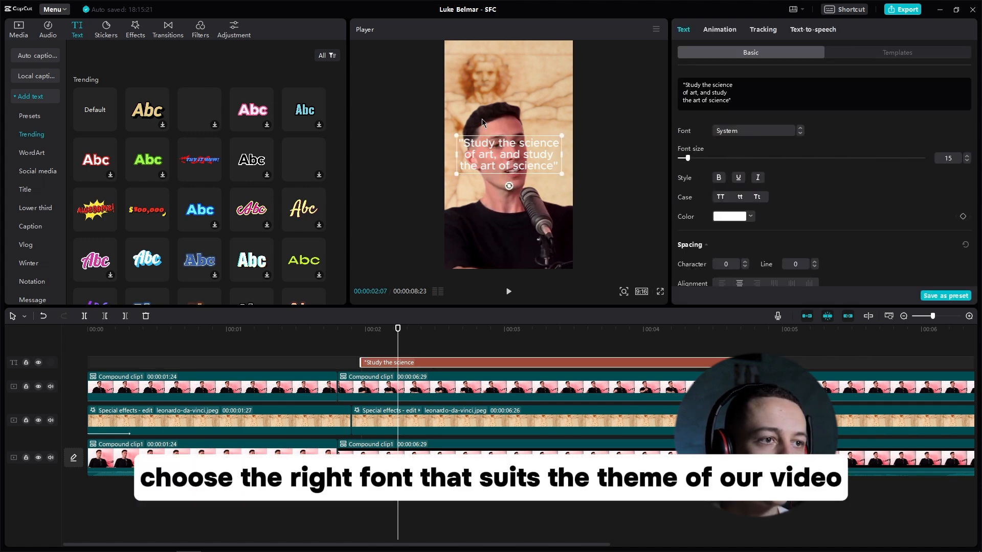
left_click(756, 134)
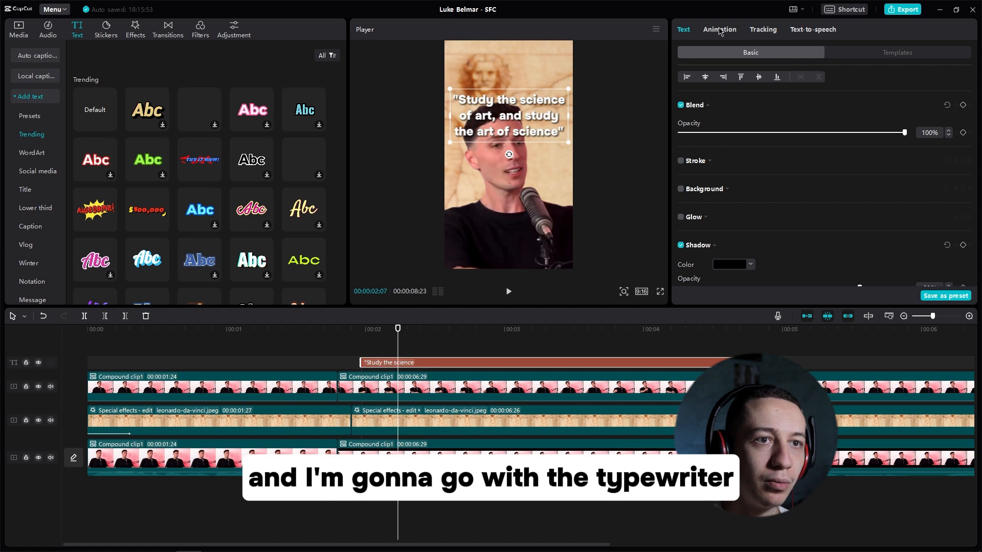
left_click(720, 30)
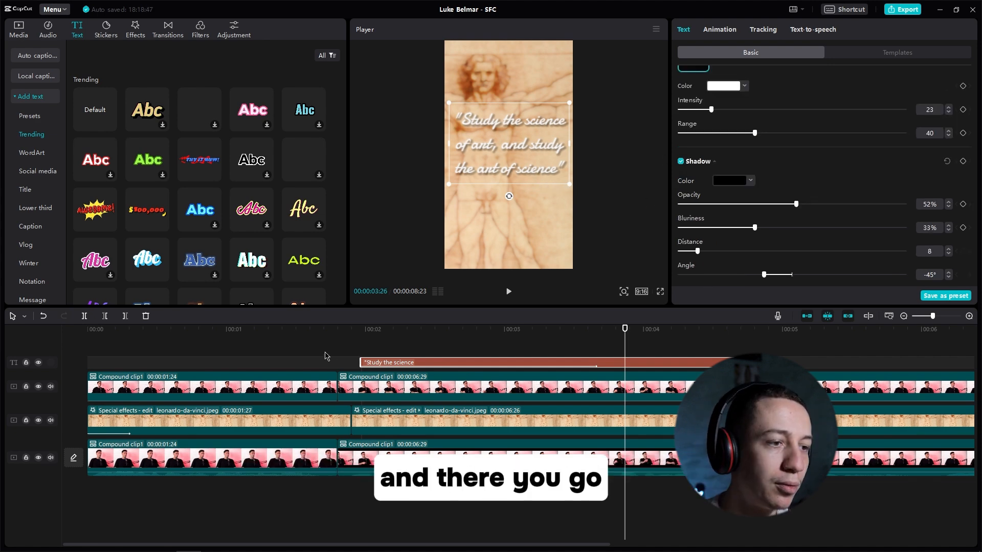
Step: Preview the styled quote text appearing as the speaker slides out of the frame
left_click(322, 348)
key("space")
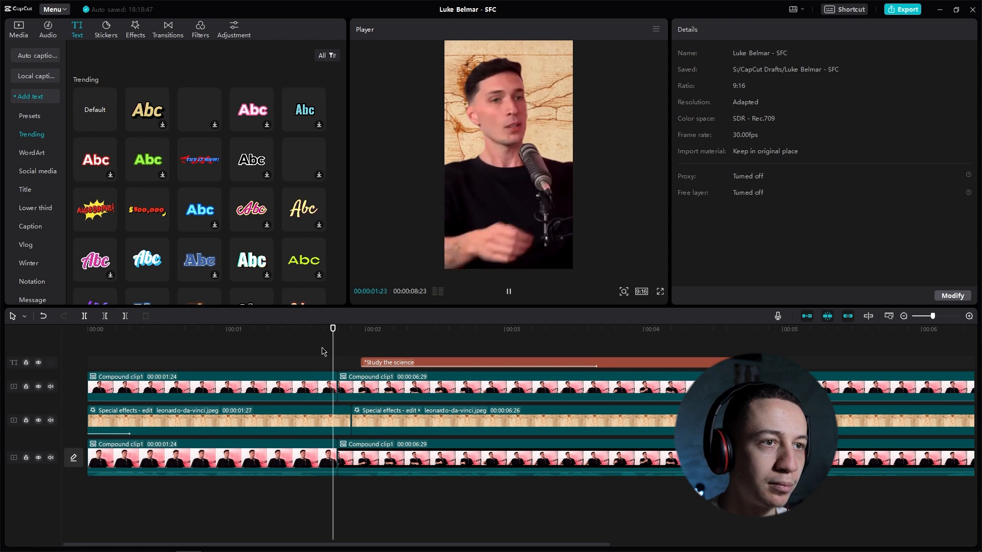
key("space")
key("space")
key("space")
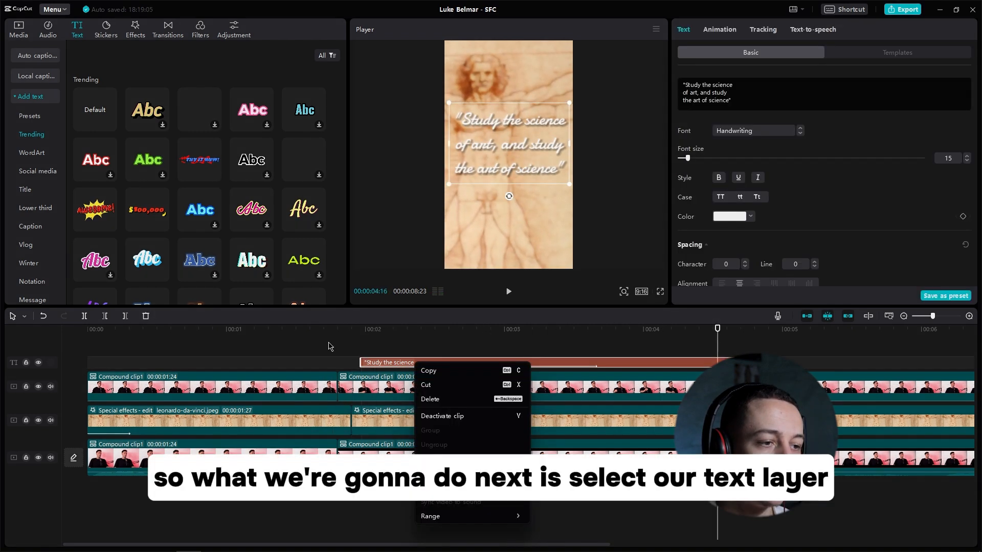
left_click(328, 342)
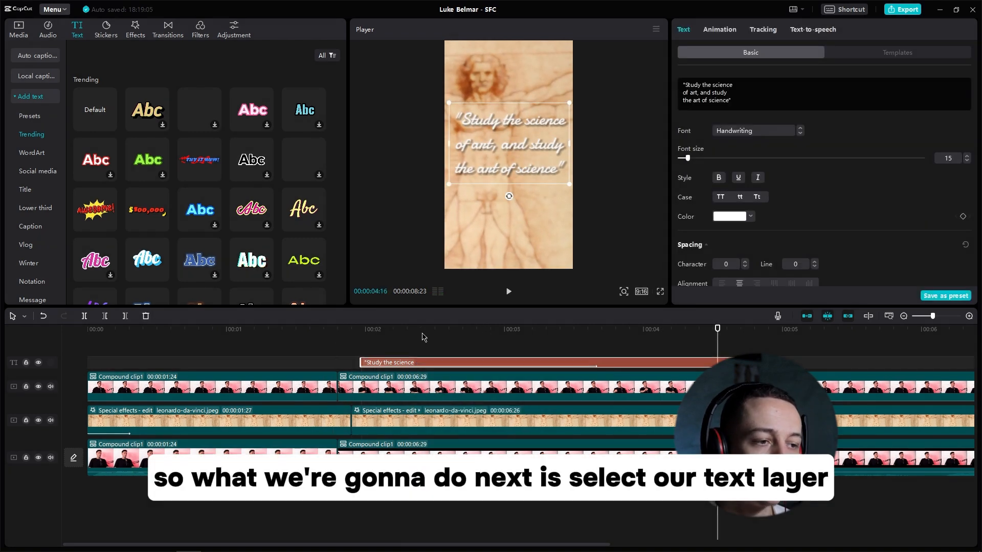
Step: Convert the quote text into a compound clip, assign it to layer 2, and preview the speaker sliding past it
right_click(444, 365)
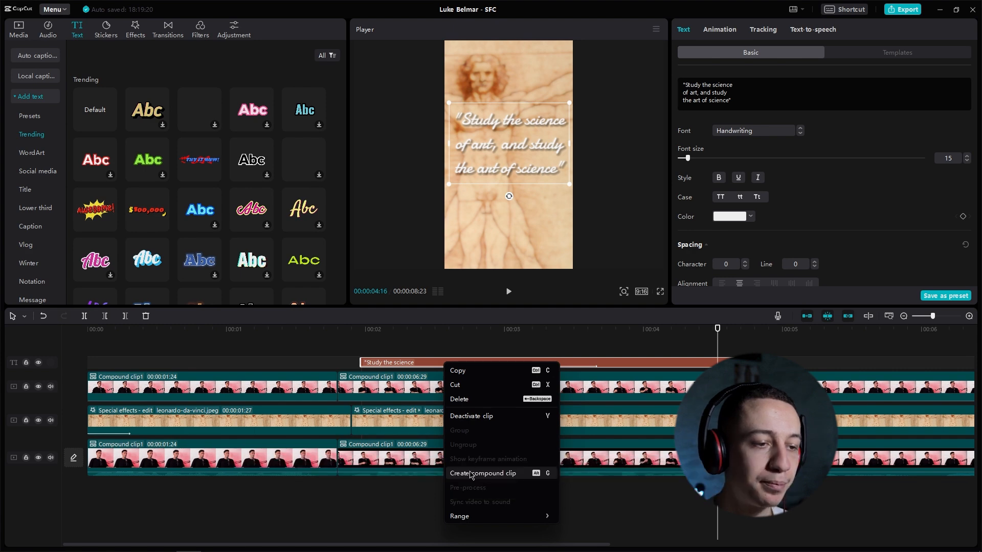
left_click(492, 471)
scroll(818, 179, "down", 5)
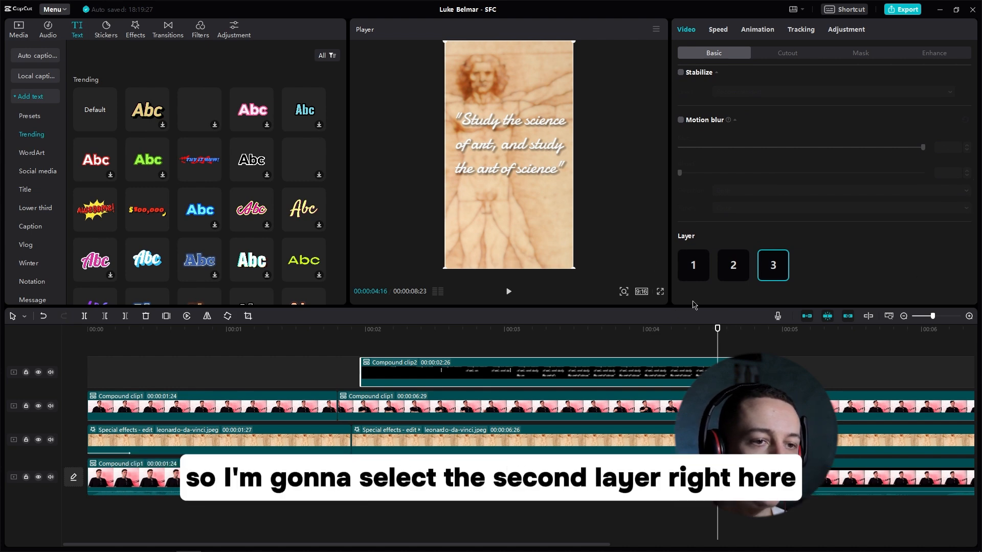
left_click(733, 265)
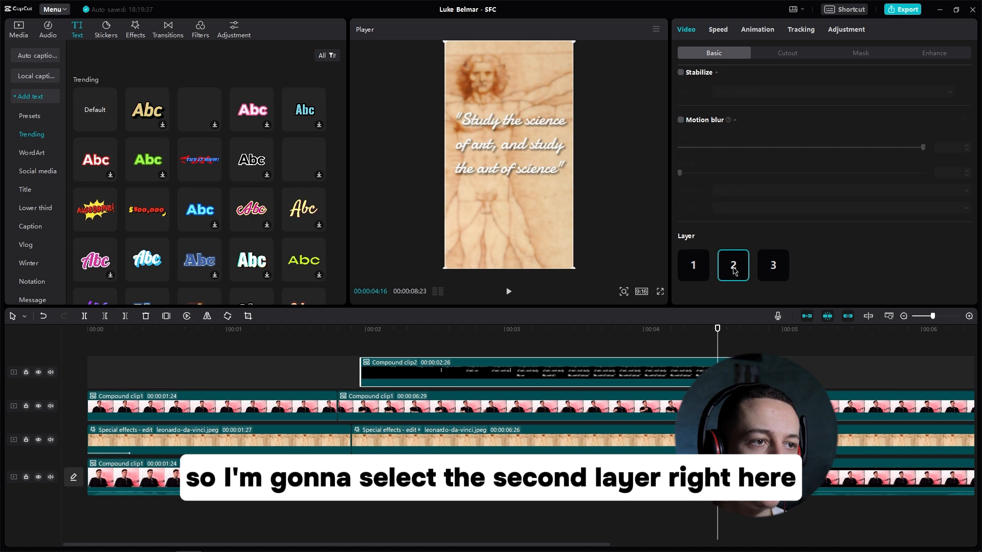
left_click(343, 339)
left_click(326, 340)
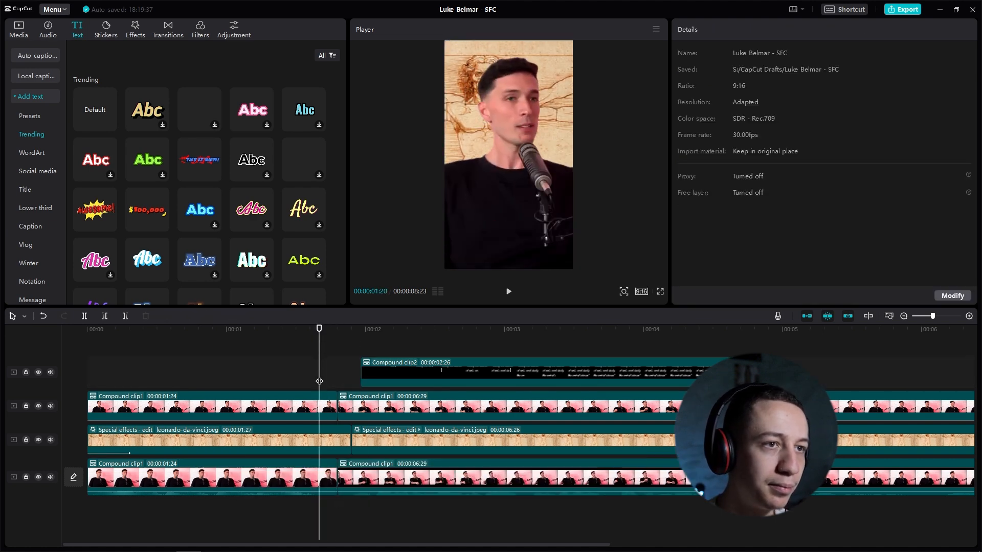
key("space")
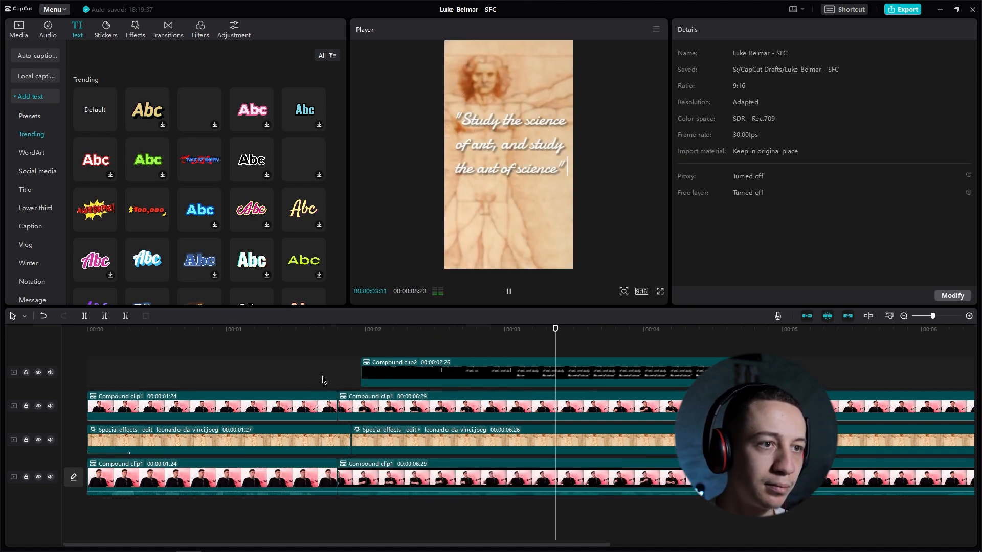
Step: Add a Dissolve II transition between the two leonardo-da-vinci.jpeg background clips and play it back
key("space")
left_click_drag(399, 332, 467, 342)
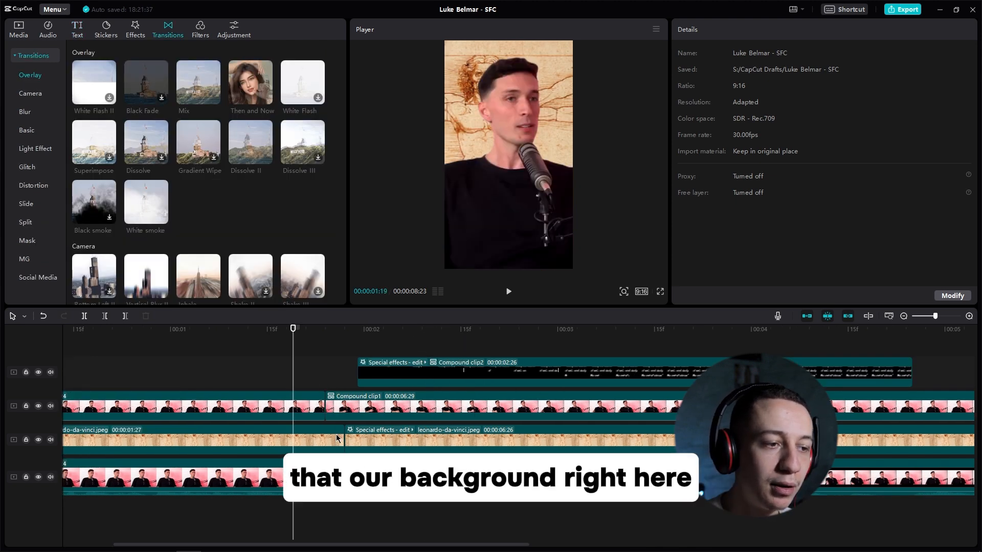
left_click_drag(293, 333, 450, 340)
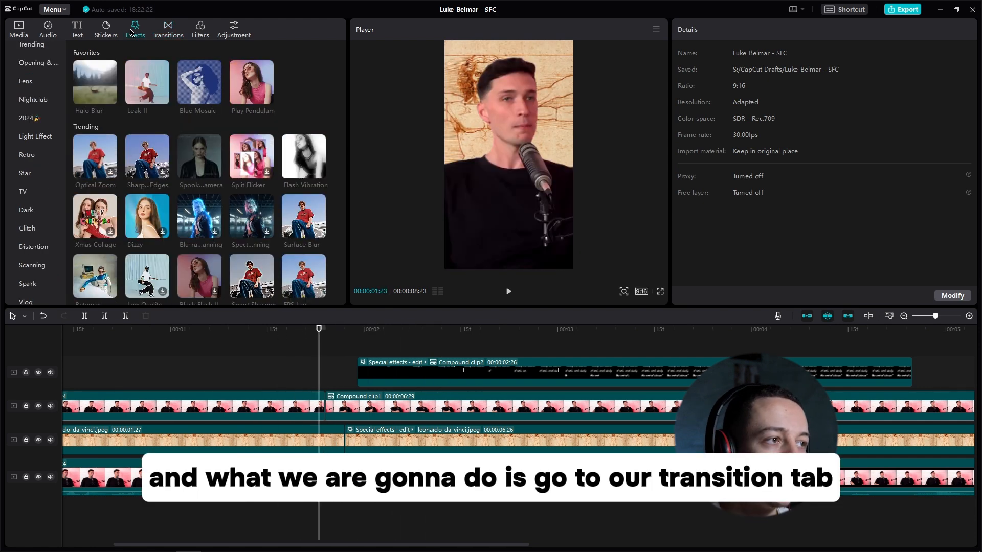
left_click(168, 30)
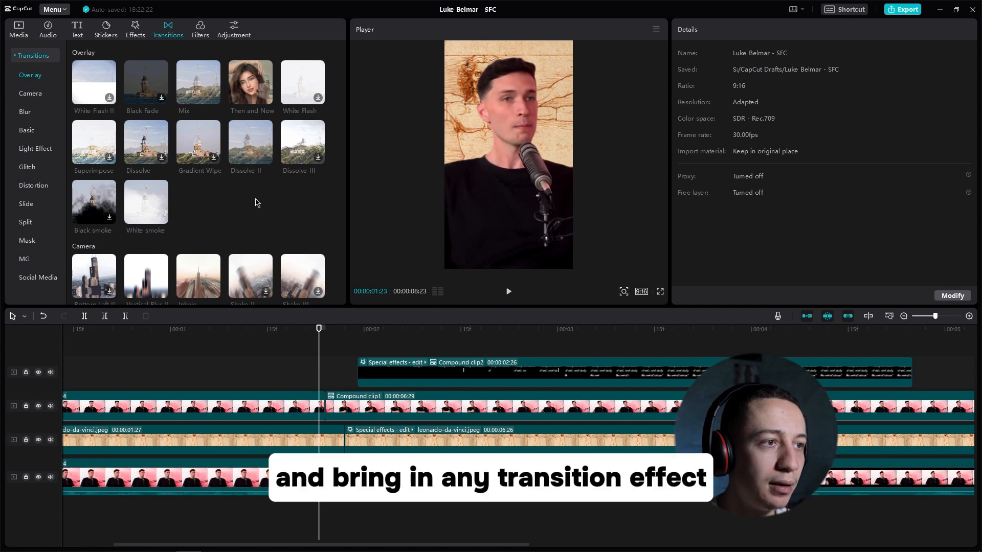
mouse_move(246, 144)
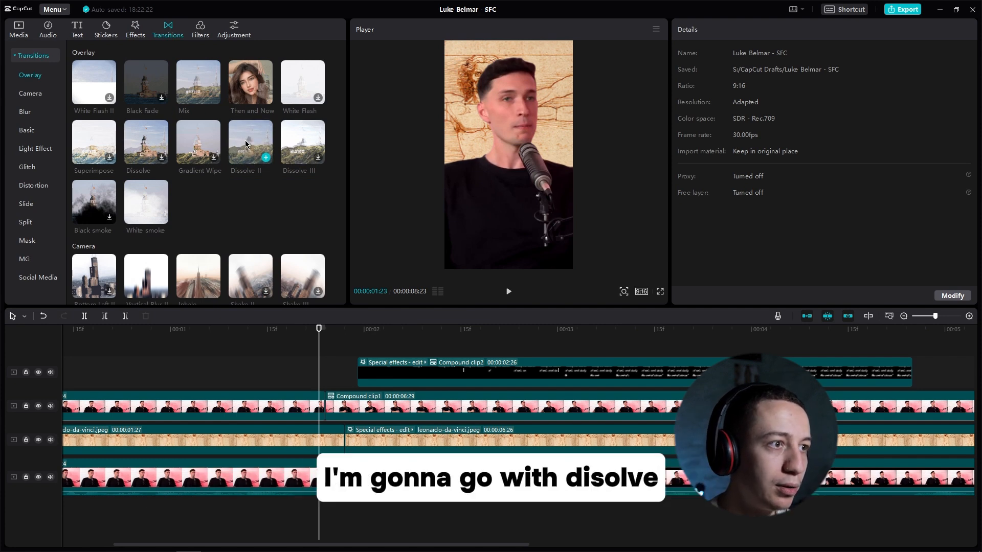
left_click_drag(246, 143, 344, 440)
left_click(194, 333)
key("space")
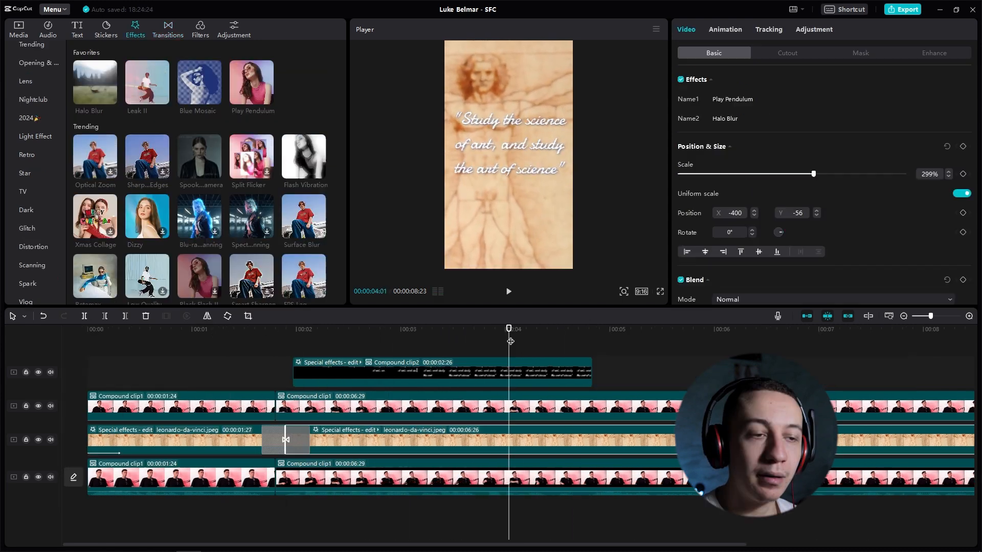
Step: Cut the second background image clip at 00:00:04:25, where the quote text ends, and delete the remainder
left_click_drag(511, 341, 593, 339)
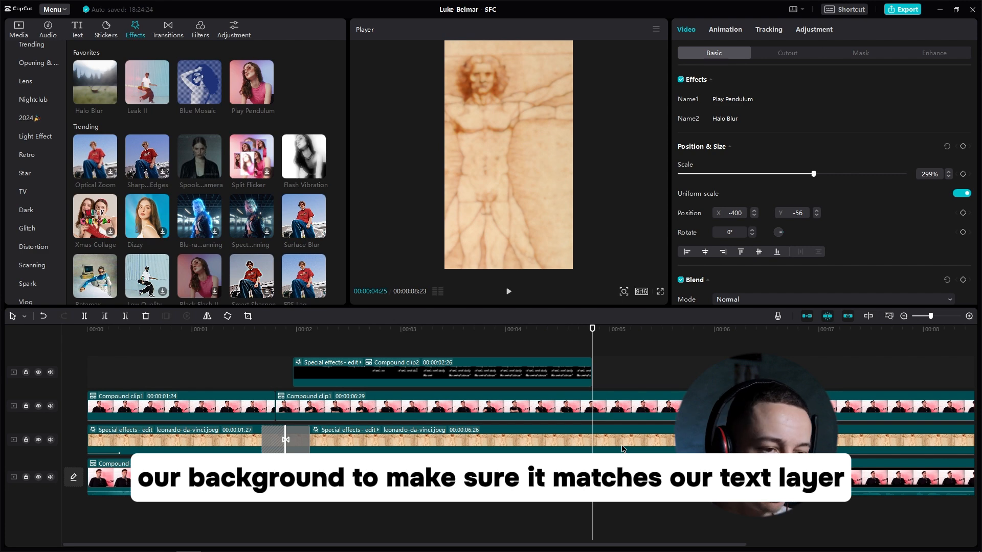
key("ctrl+b")
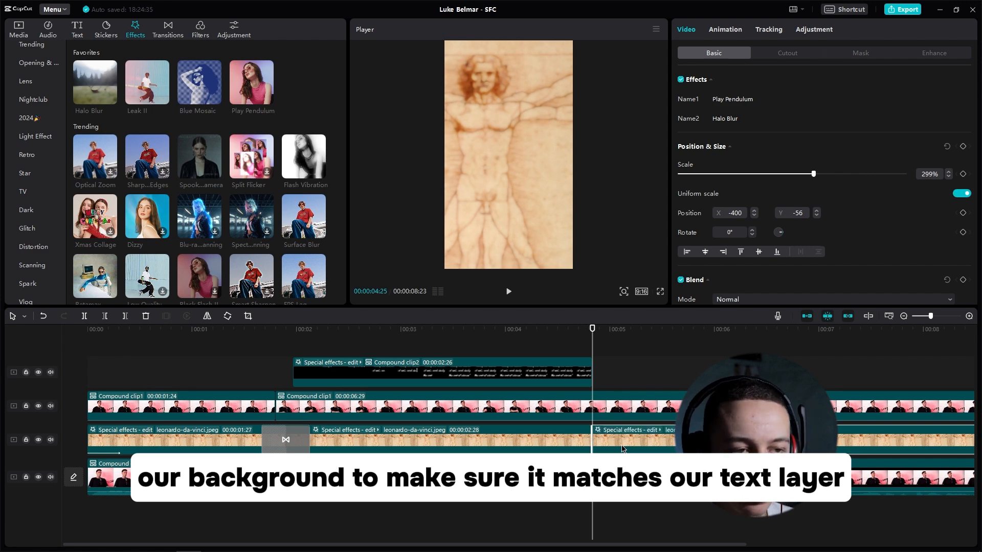
key("Delete")
Step: Apply the Slide Left exit animation to the quote text compound clip and the second background image clip
left_click(581, 372)
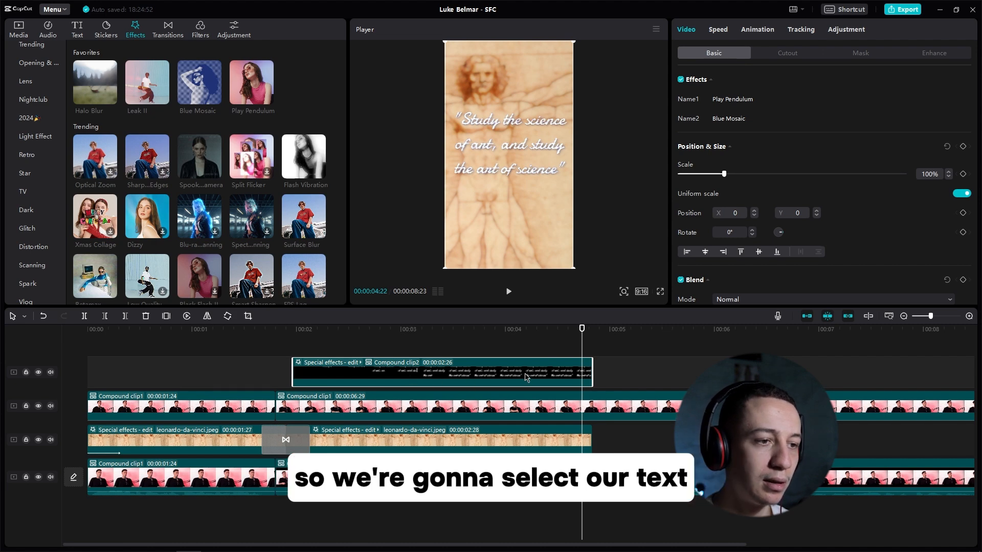
left_click(759, 30)
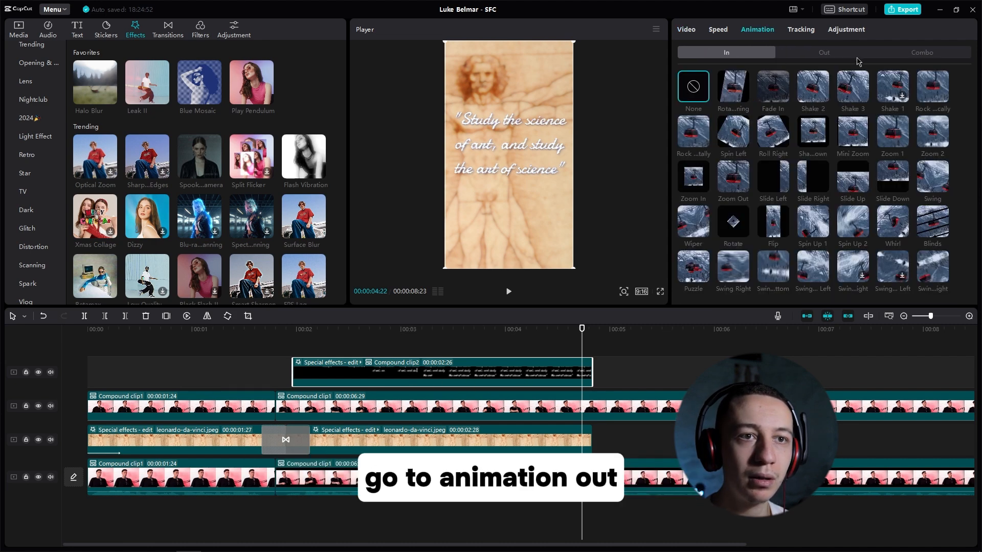
left_click(841, 54)
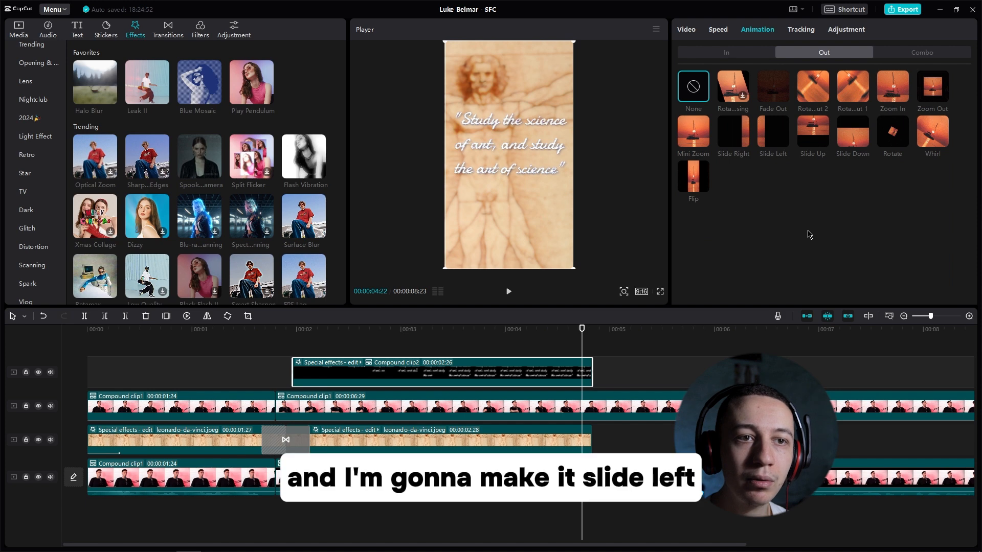
left_click(773, 144)
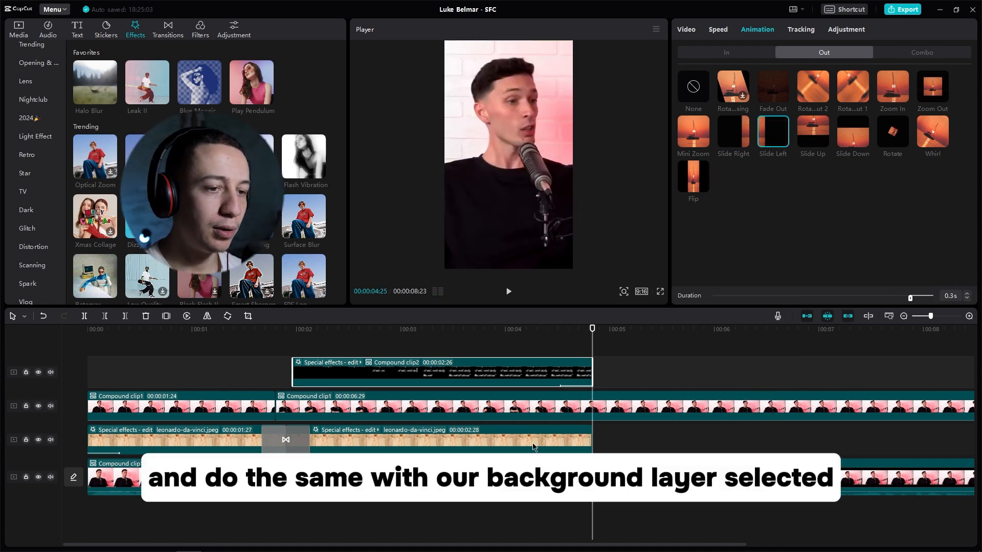
left_click(570, 438)
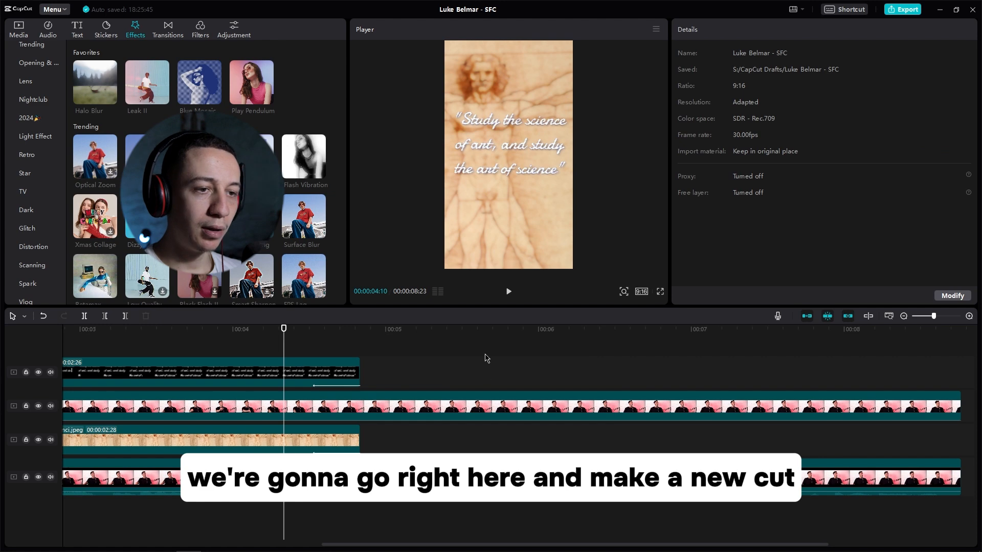
Step: Split both the lower and upper speaker clips at 00:00:06:05
left_click_drag(488, 328, 562, 335)
left_click(566, 463)
key("ctrl+b")
left_click(580, 408)
left_click(582, 408)
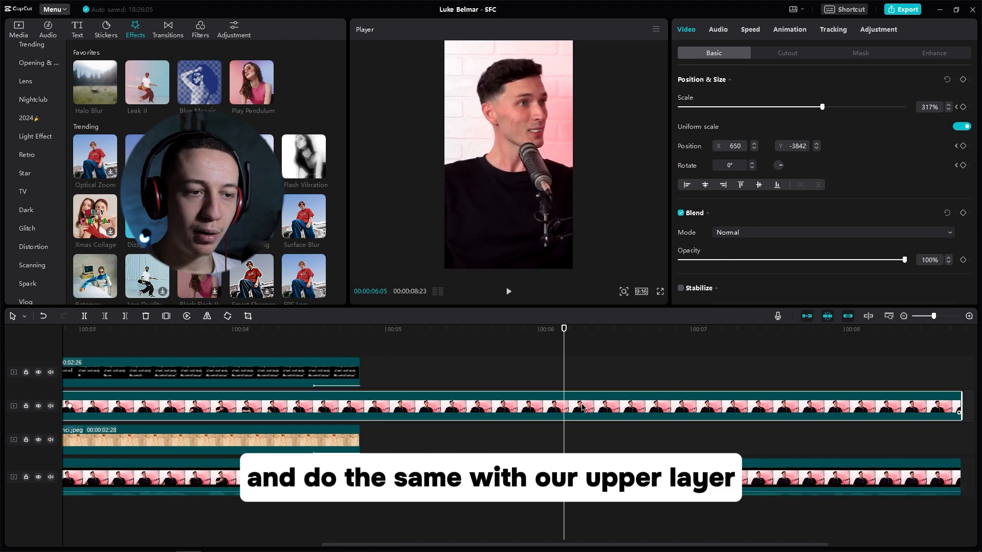
key("ctrl+b")
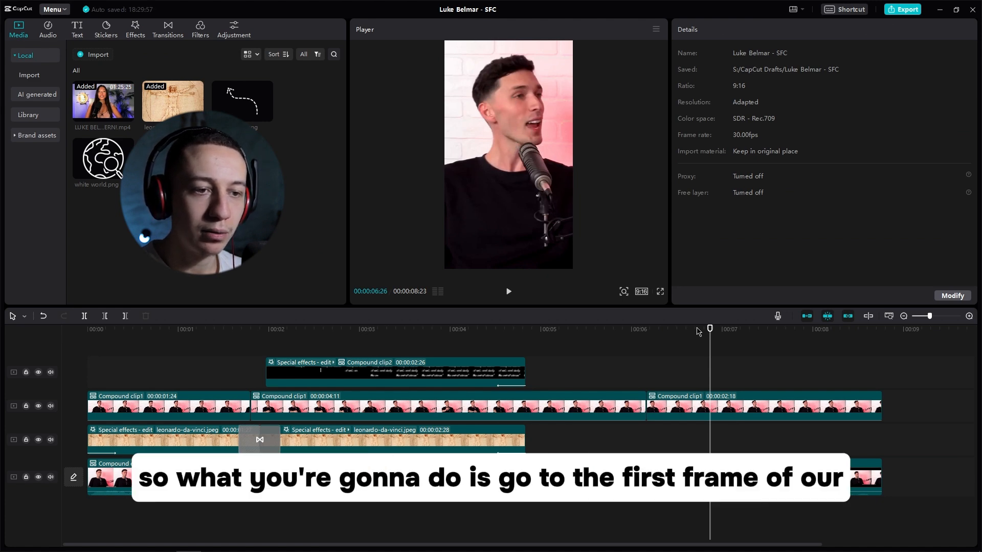
Step: Add a Position & Size keyframe at the first frame of the last speaker clip on the upper track
left_click_drag(697, 331, 648, 332)
left_click(752, 403)
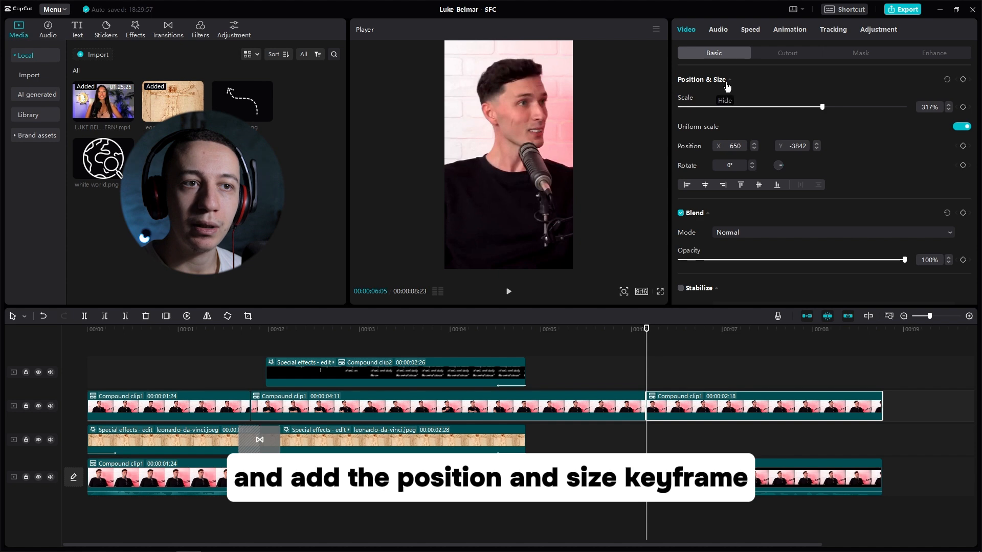
left_click(962, 79)
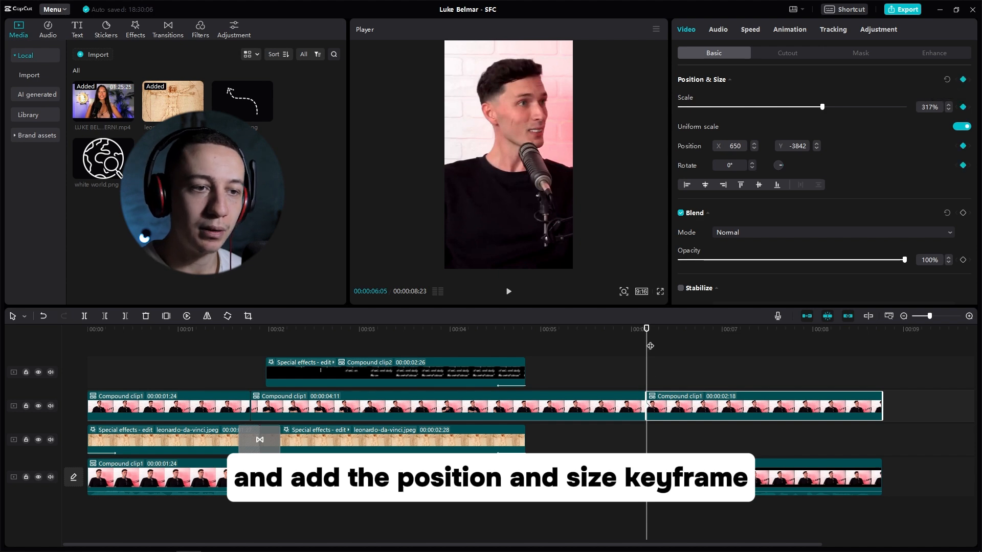
Step: Add a second Position & Size keyframe at 00:00:06:27 and move the cut-out speaker down to about X 546, Y -391
left_click_drag(647, 329, 712, 330)
left_click(963, 79)
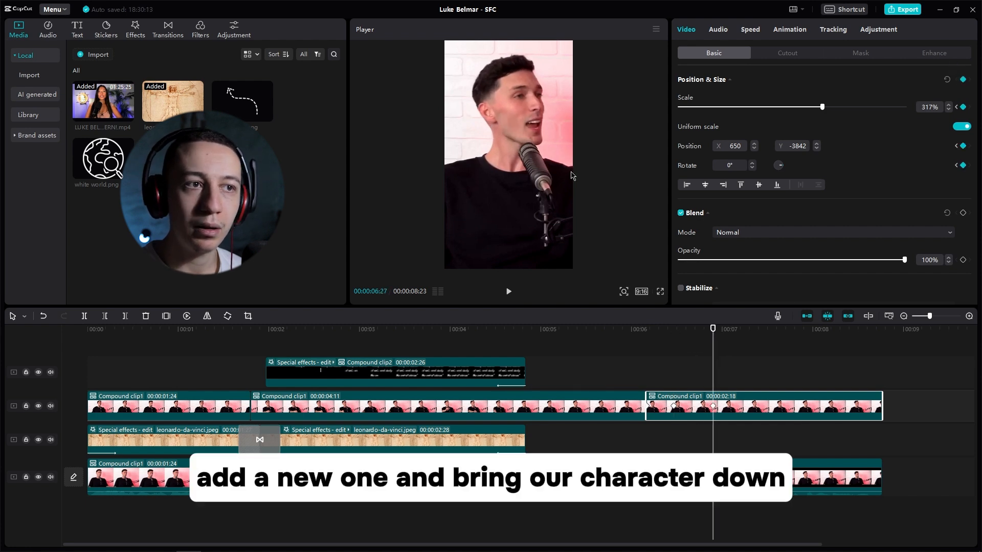
left_click(485, 175)
left_click_drag(522, 137, 520, 158)
left_click_drag(518, 121, 517, 140)
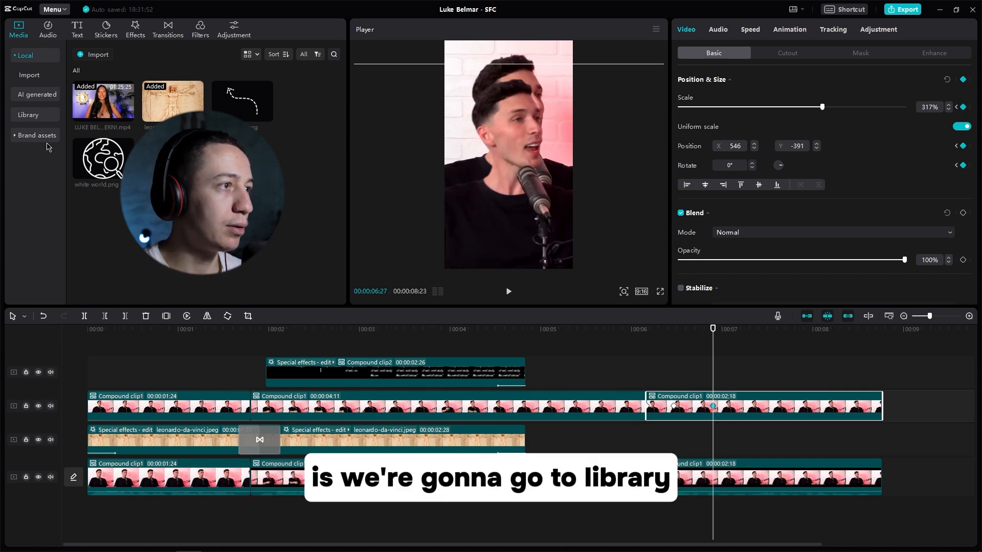
Step: Place the black background from the stock library on the background image track, starting at the last speaker clip's first frame
left_click(25, 115)
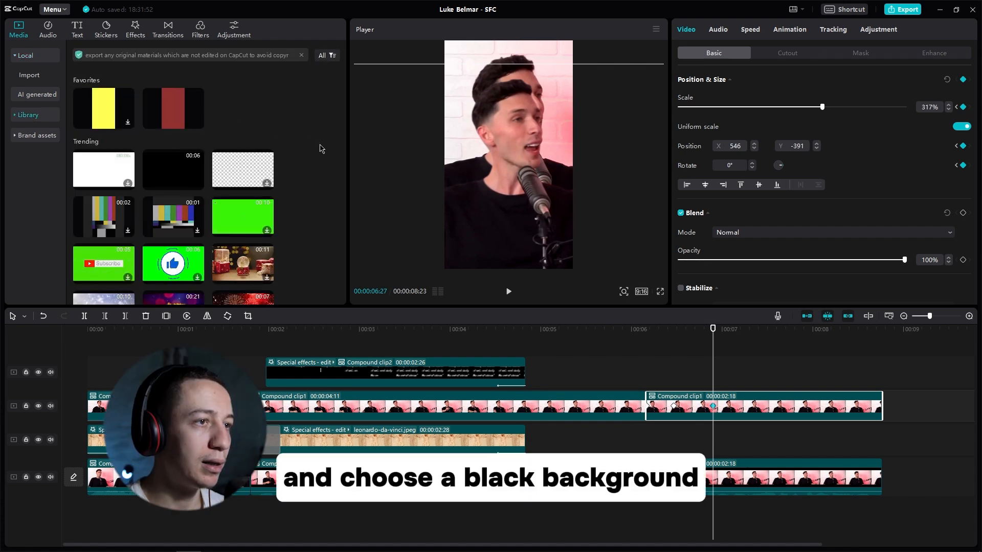
scroll(307, 174, "down", 3)
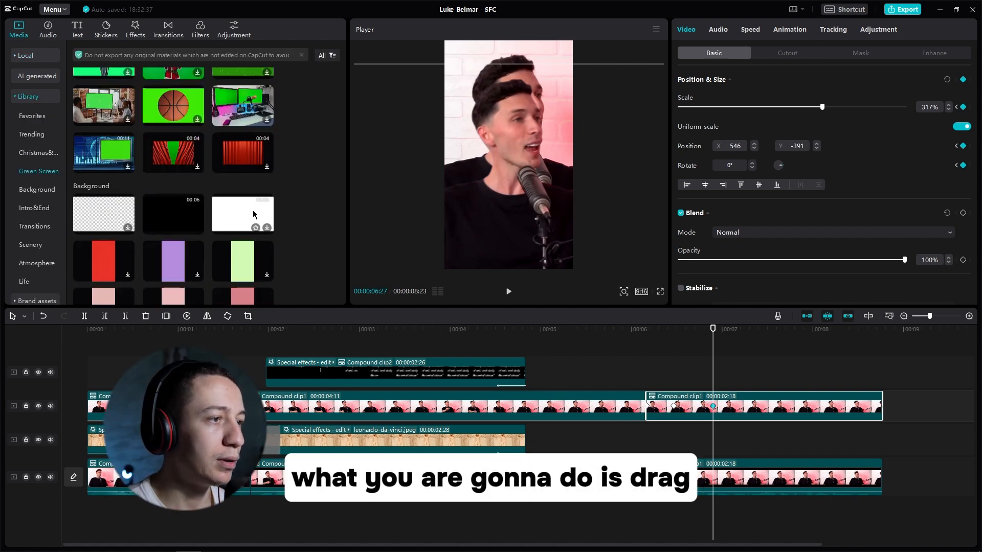
left_click_drag(170, 211, 649, 434)
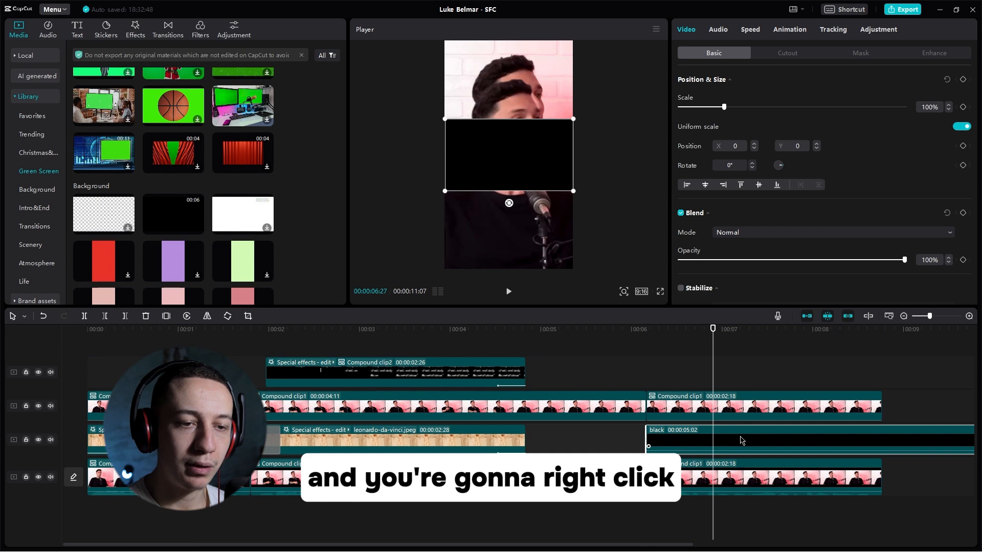
Step: Replace the black video with a freeze frame of it that spans exactly the last speaker clip
right_click(741, 439)
mouse_move(807, 350)
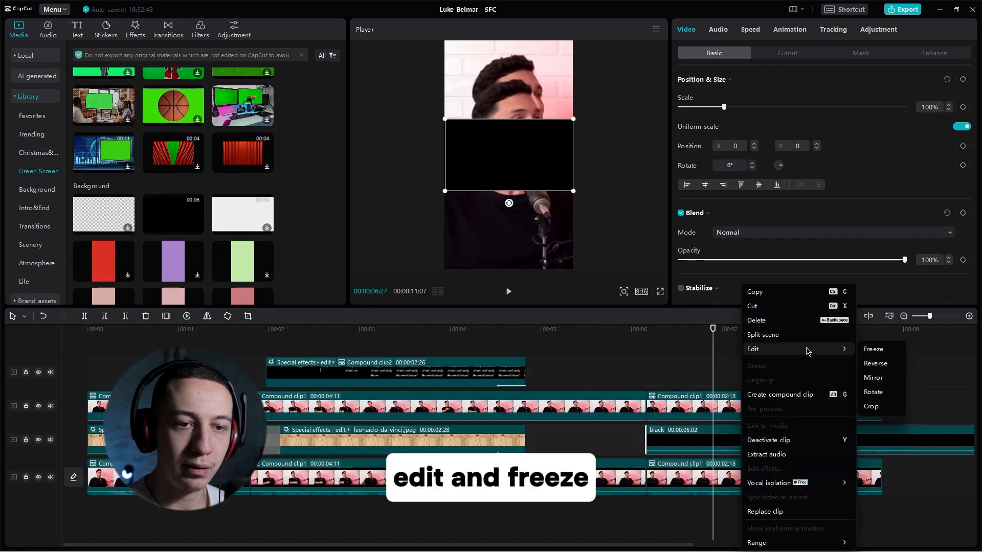
left_click(888, 350)
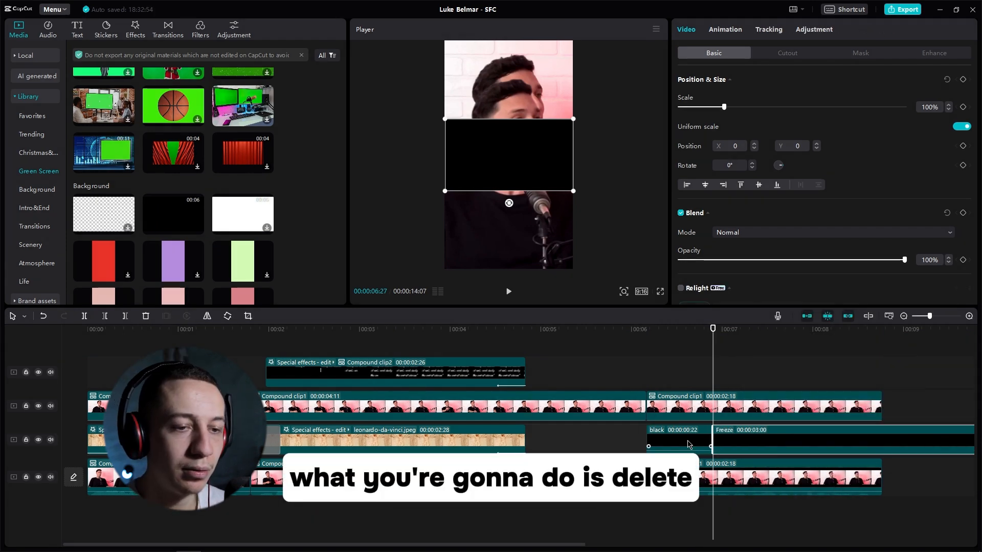
key("Delete")
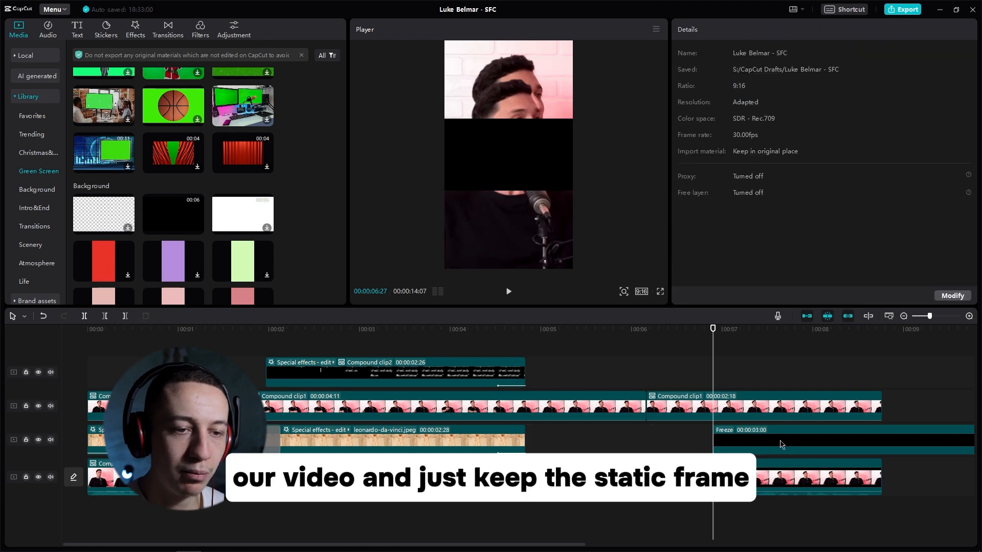
scroll(780, 441, "down", 3)
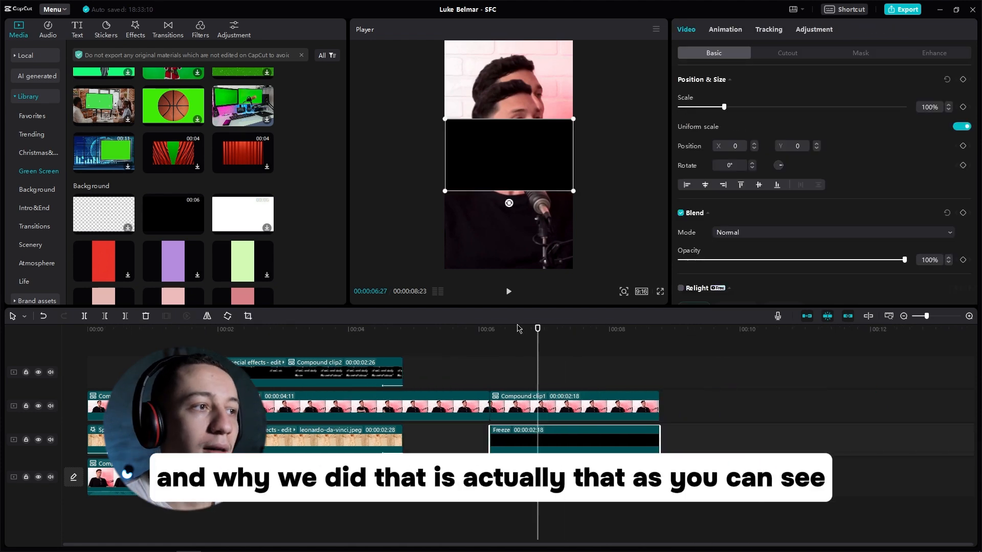
Step: Try to lengthen a second black library clip placed above the last speaker clip, and remove that clip
left_click_drag(180, 221, 489, 372)
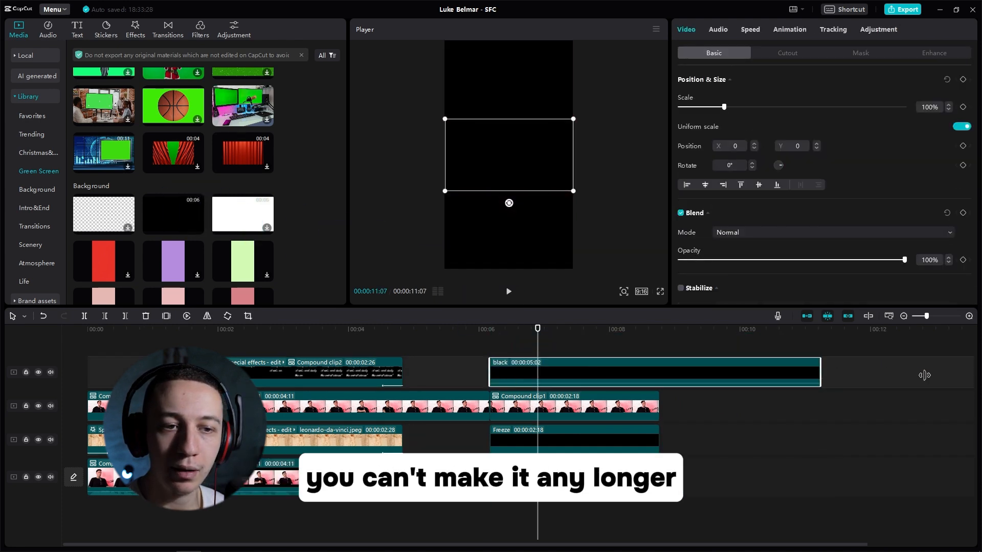
key("Delete")
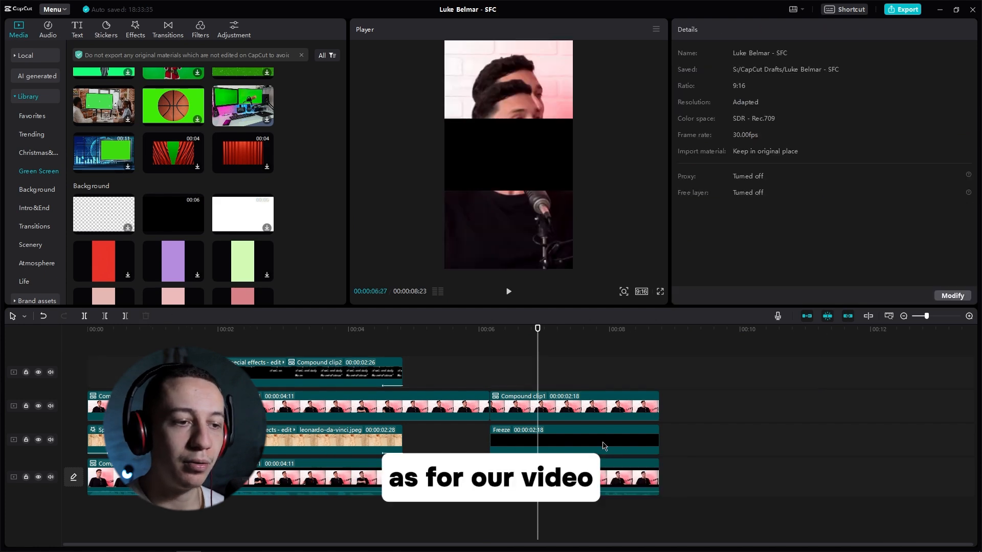
Step: Scale the black freeze frame to 327% so it fills the canvas and assign it to layer 1 behind the speaker
mouse_move(659, 440)
left_mouse_down()
mouse_move(926, 440)
mouse_move(583, 439)
mouse_move(659, 440)
left_mouse_up()
left_click_drag(573, 191, 739, 363)
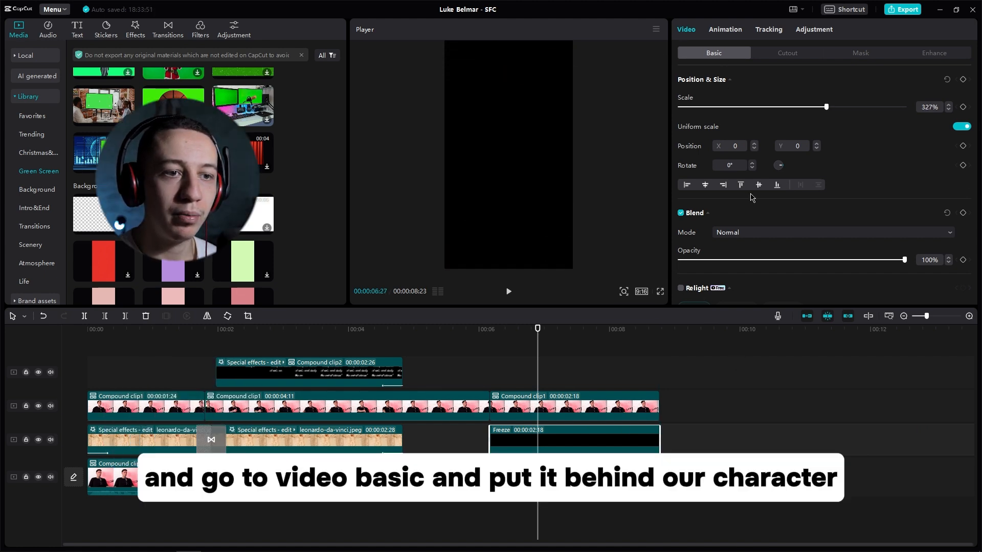
scroll(700, 179, "down", 3)
left_click(705, 263)
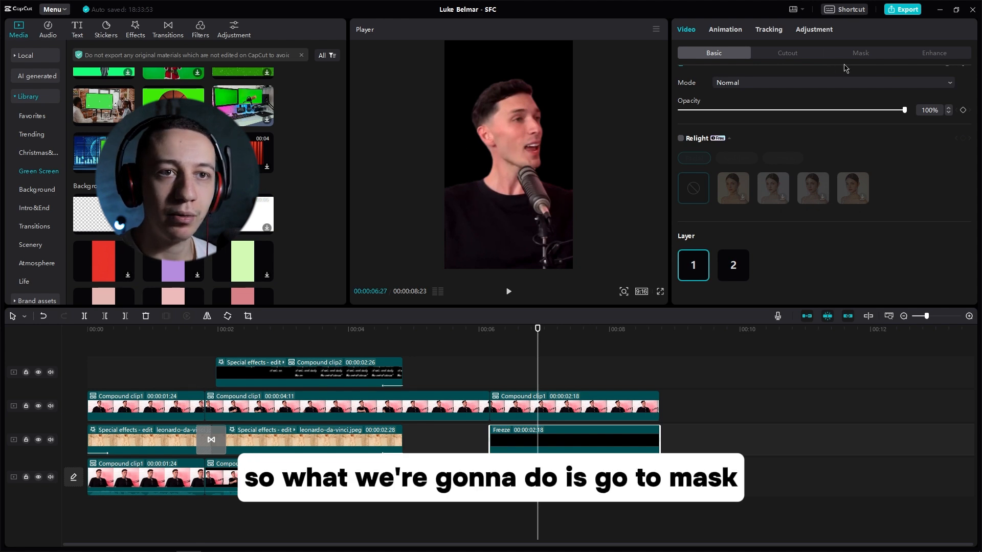
Step: Apply a Horizontal mask to the black freeze frame at Y -201 with feather 64, and lower the clip's opacity slightly
left_click(859, 54)
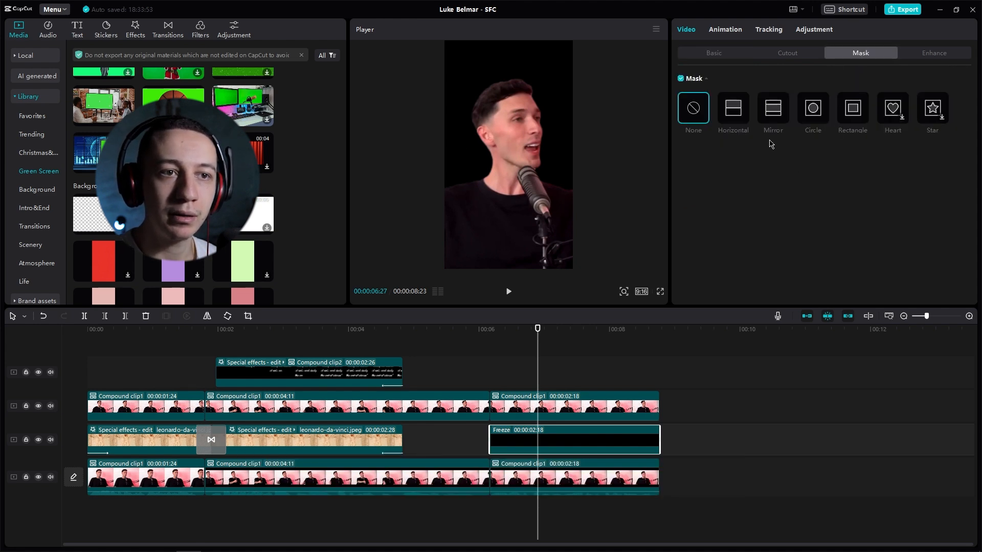
left_click(734, 112)
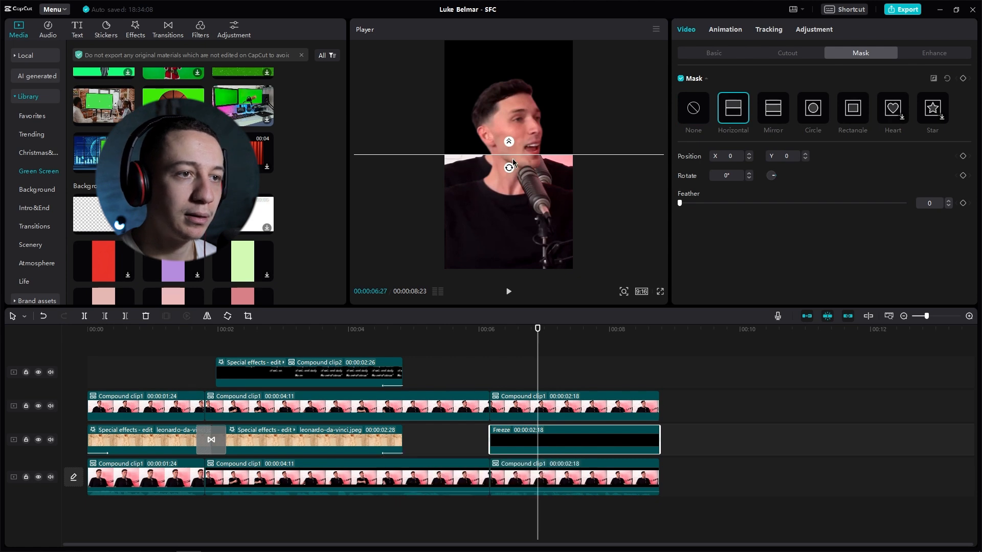
left_click_drag(509, 155, 508, 187)
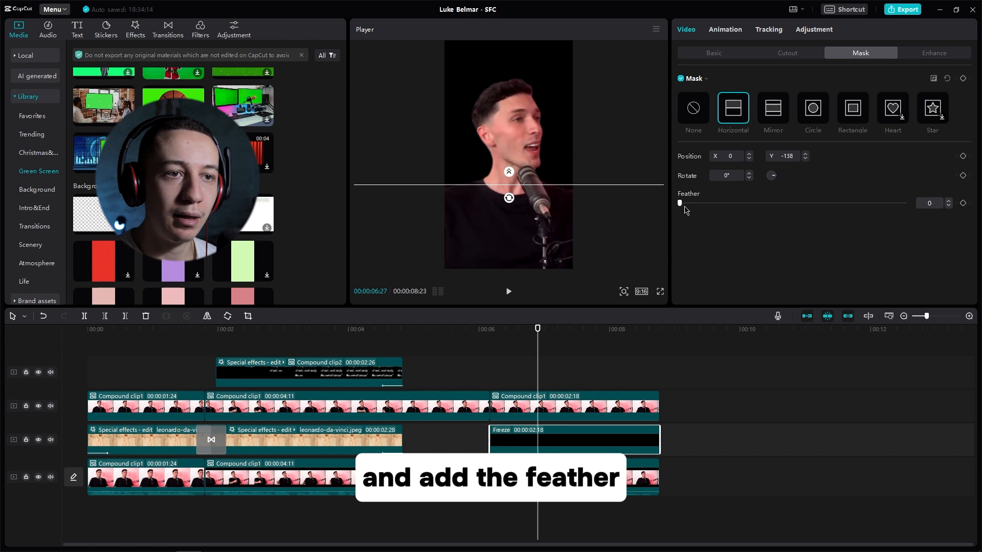
left_click_drag(689, 204, 824, 203)
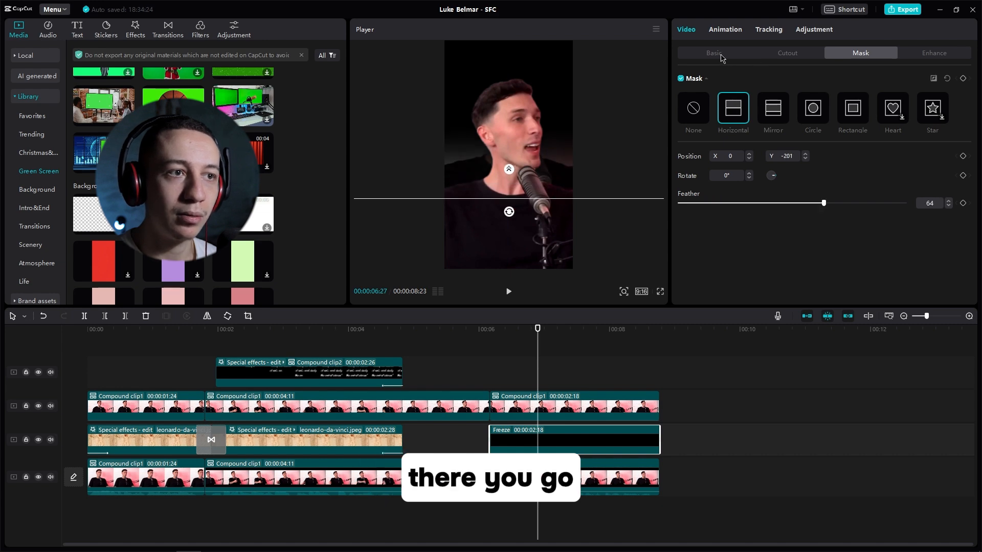
left_click(716, 54)
left_click_drag(842, 261, 869, 264)
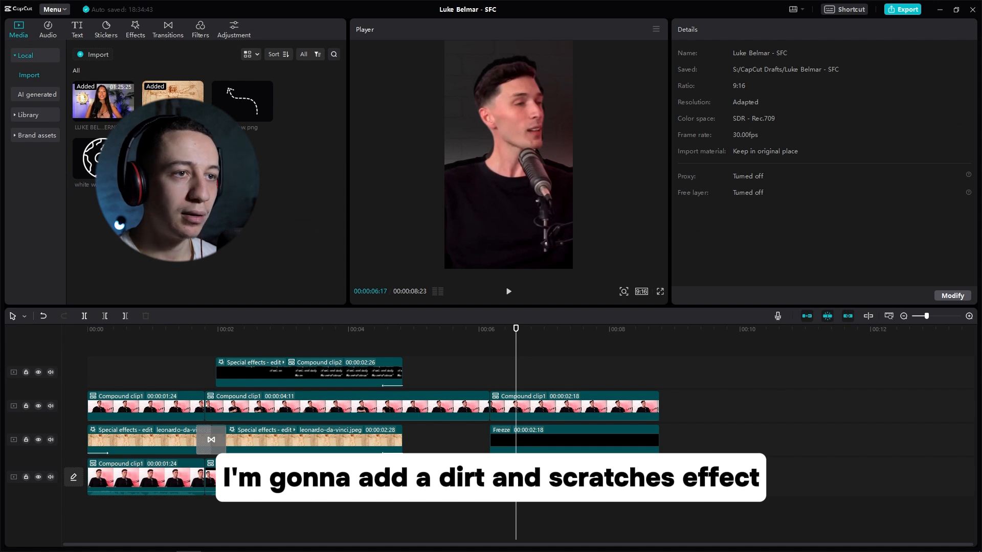
Step: Place the 4K dirt vintage film dust footage above the last speaker clip and scale it to 337%
left_click_drag(521, 360, 488, 375)
left_click_drag(574, 190, 736, 286)
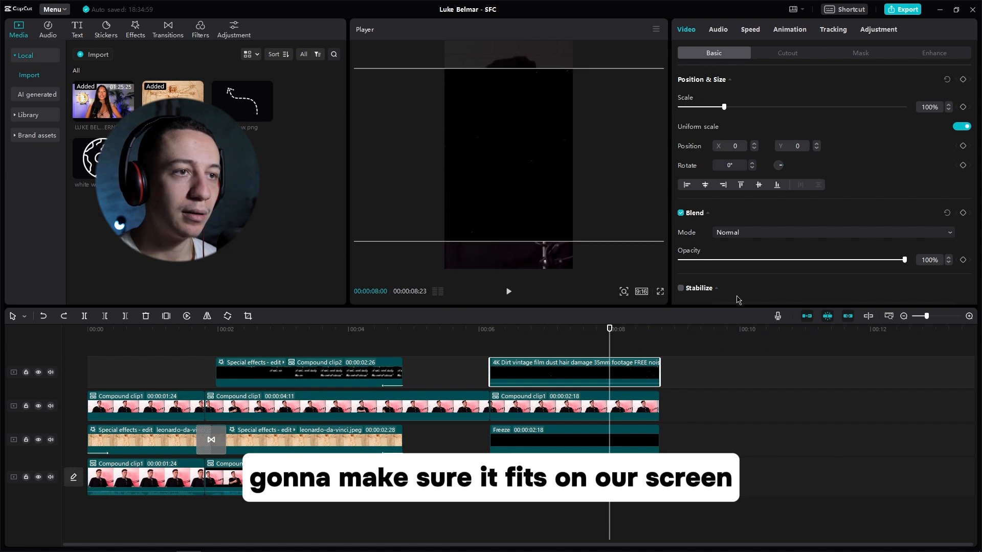
Step: Set the film dust footage's blend mode to Screen and assign the clip to layer 2
left_click(747, 234)
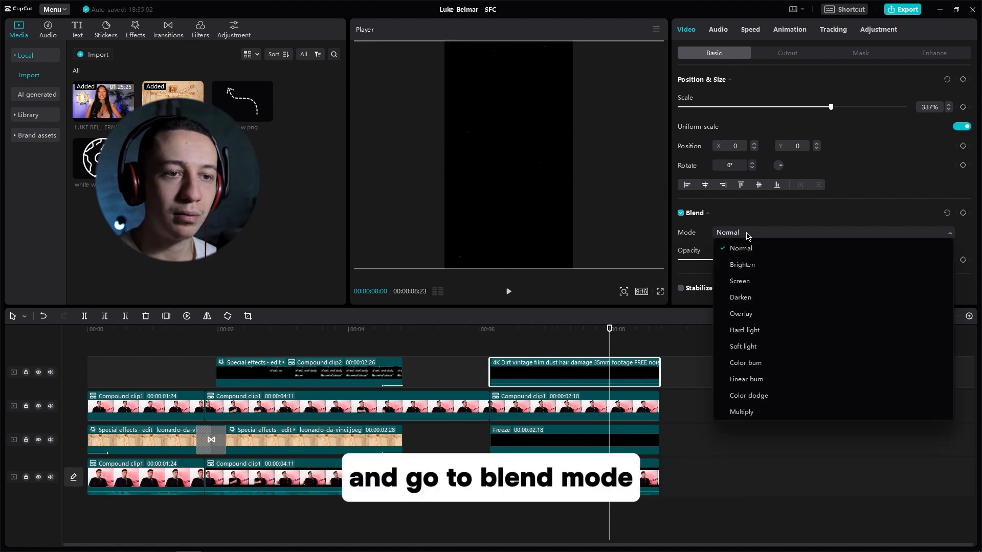
left_click(740, 281)
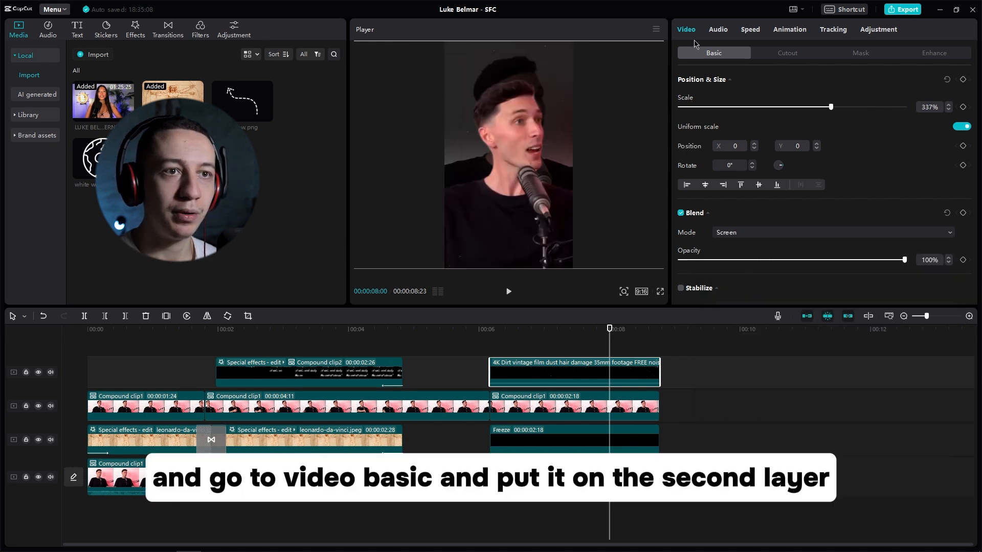
scroll(762, 153, "down", 6)
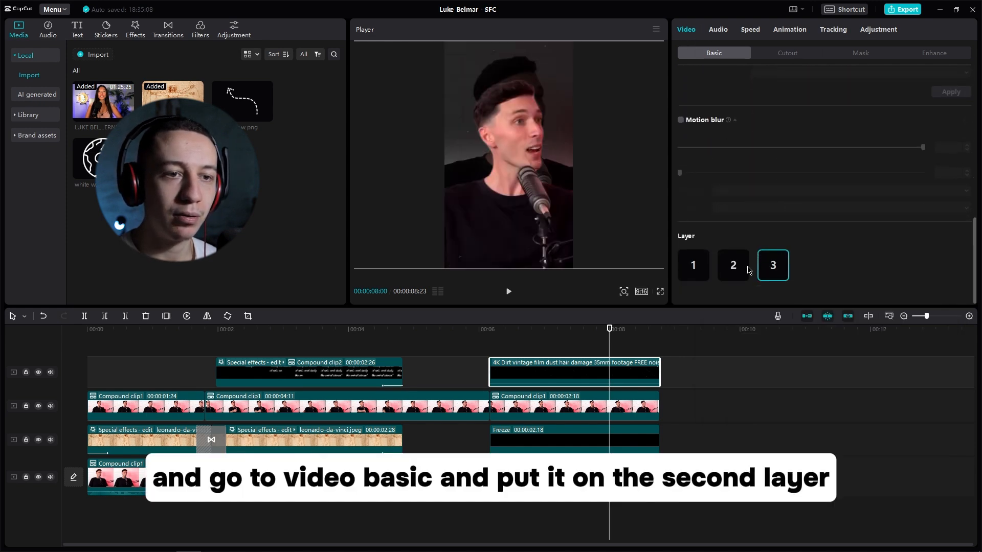
left_click(733, 266)
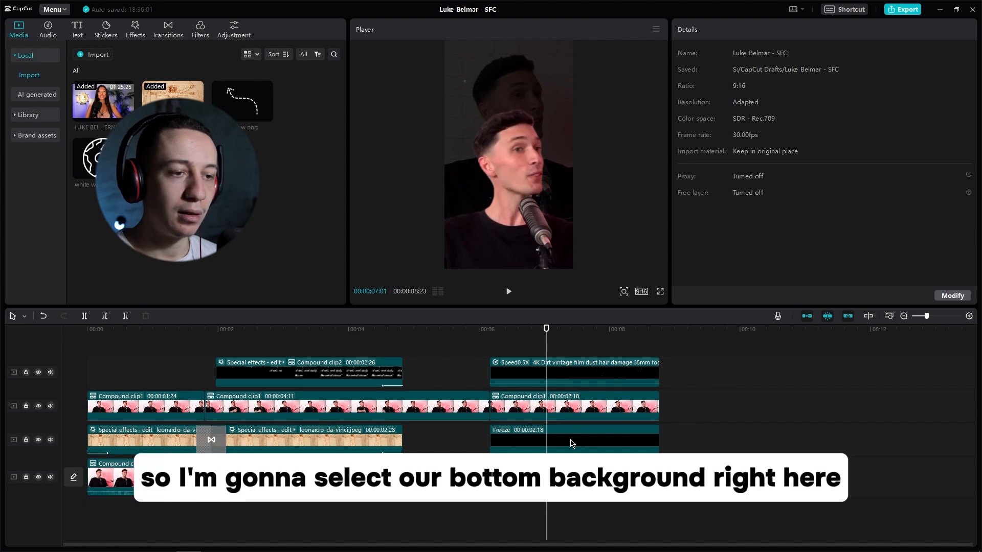
Step: Apply the Slide Down entrance animation to the black freeze frame and the film dust clip, and preview the result
left_click(510, 447)
left_click(723, 30)
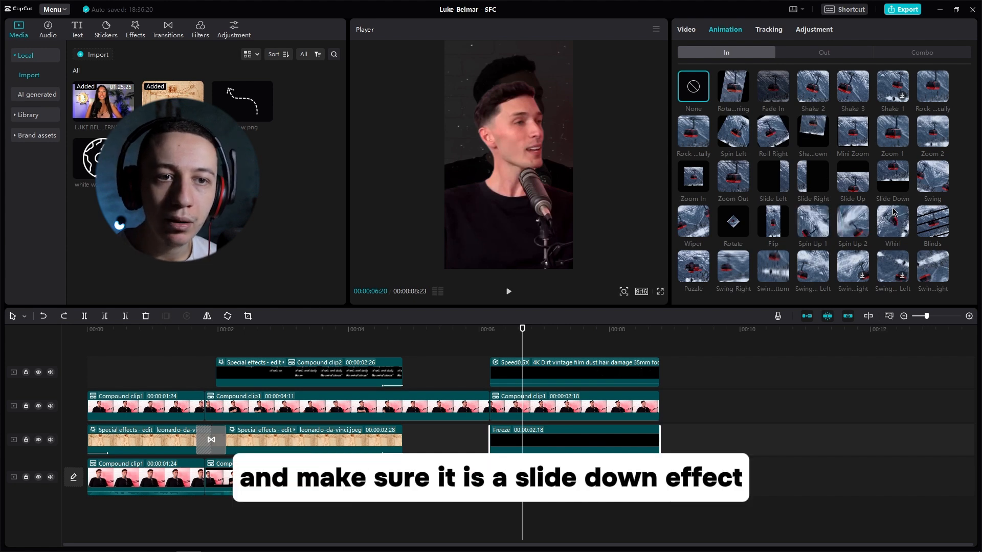
left_click(893, 180)
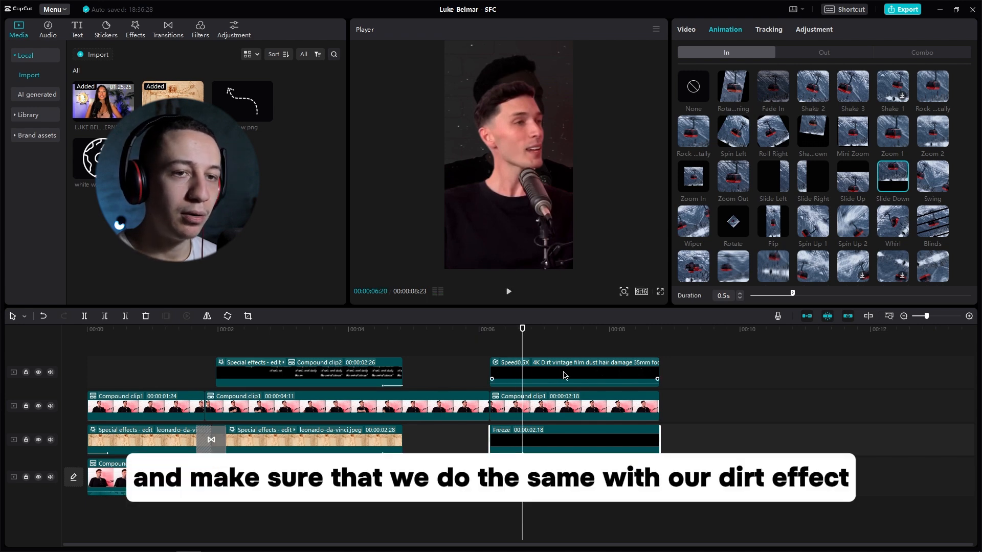
left_click(453, 372)
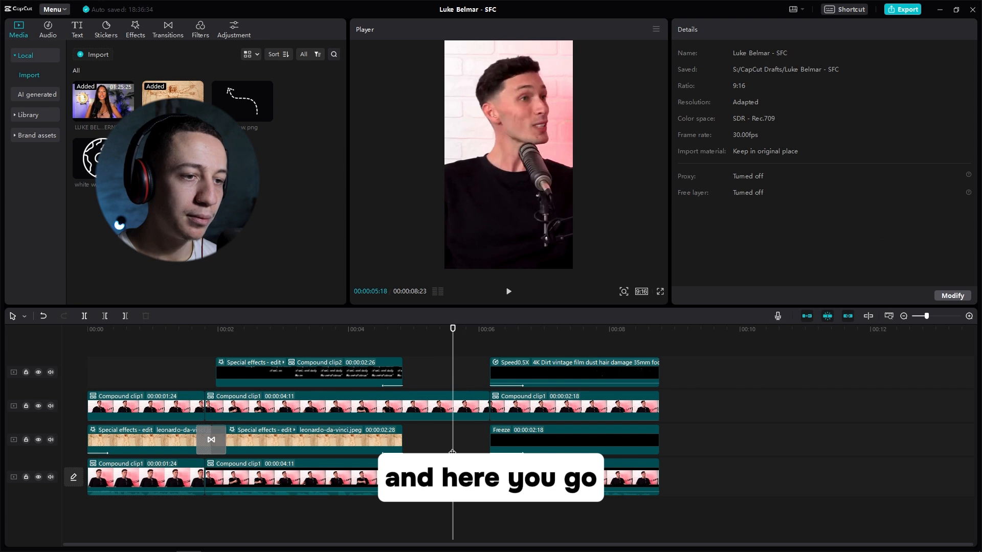
key("space")
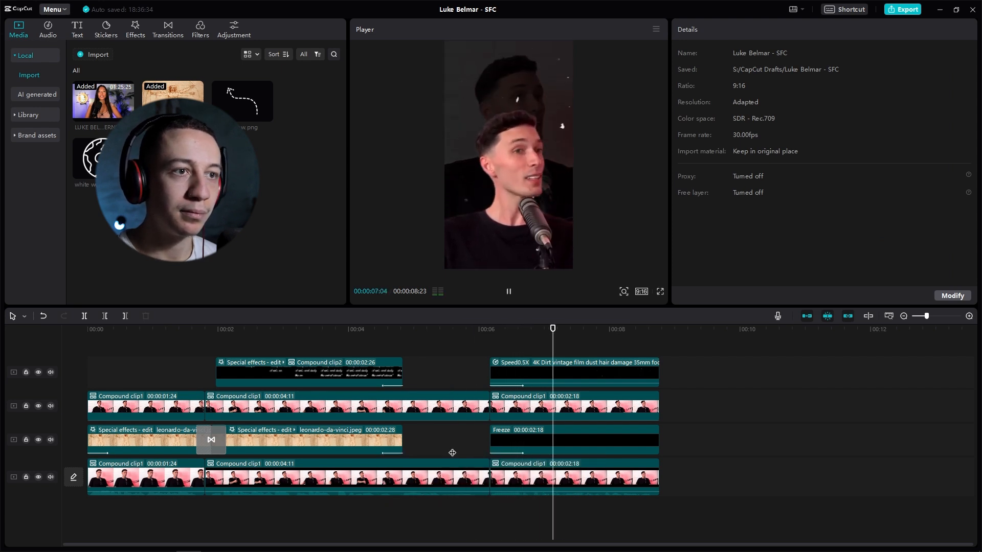
key("space")
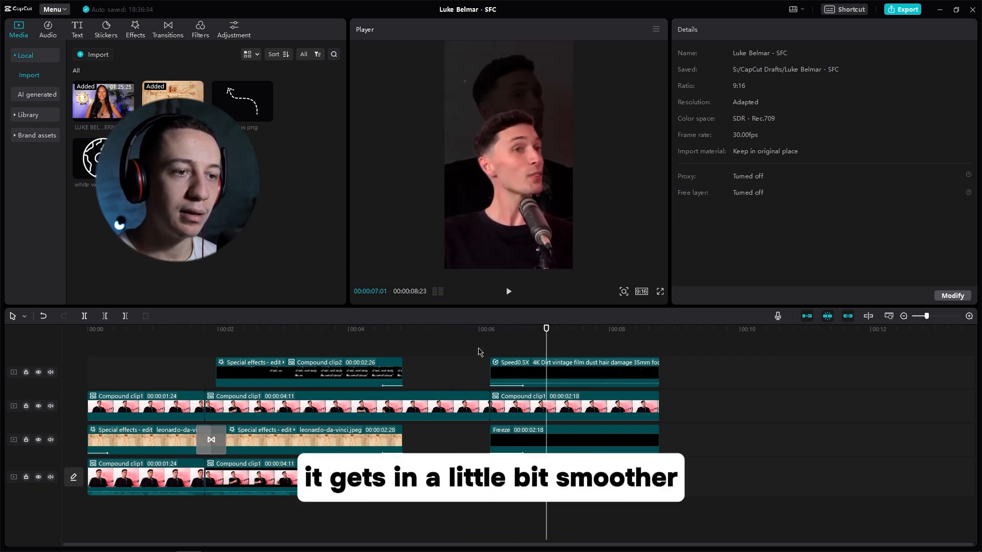
Step: Place white arrow.png at 00:00:06:28, trim it to the video's end, then shrink and tilt it behind the speaker's head on layer 3
left_click_drag(484, 333, 565, 333)
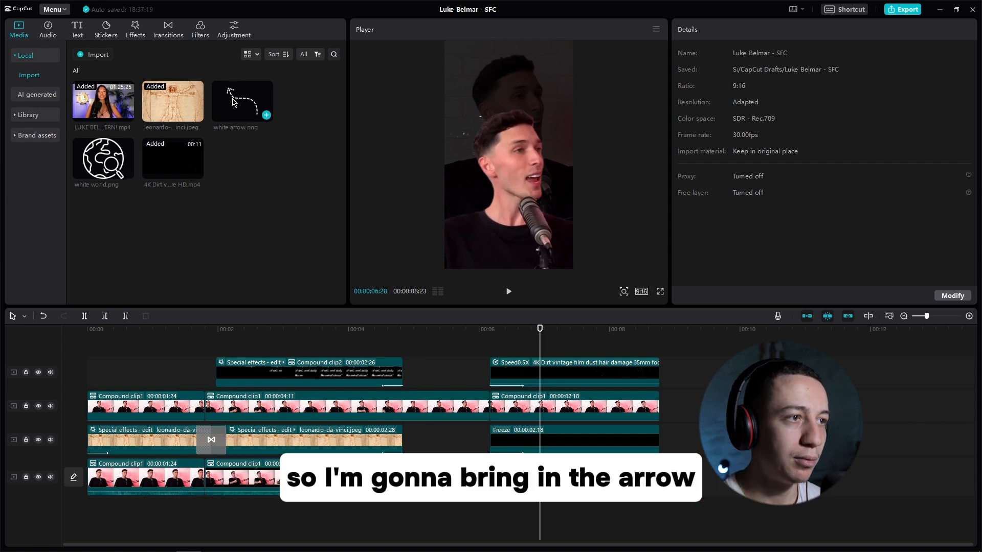
left_click_drag(236, 102, 542, 355)
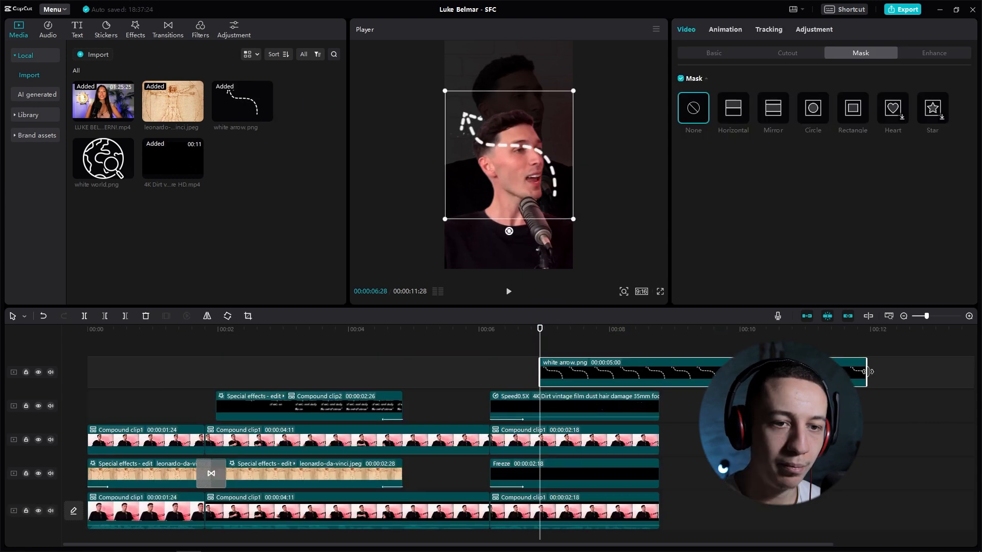
left_click_drag(712, 373, 659, 373)
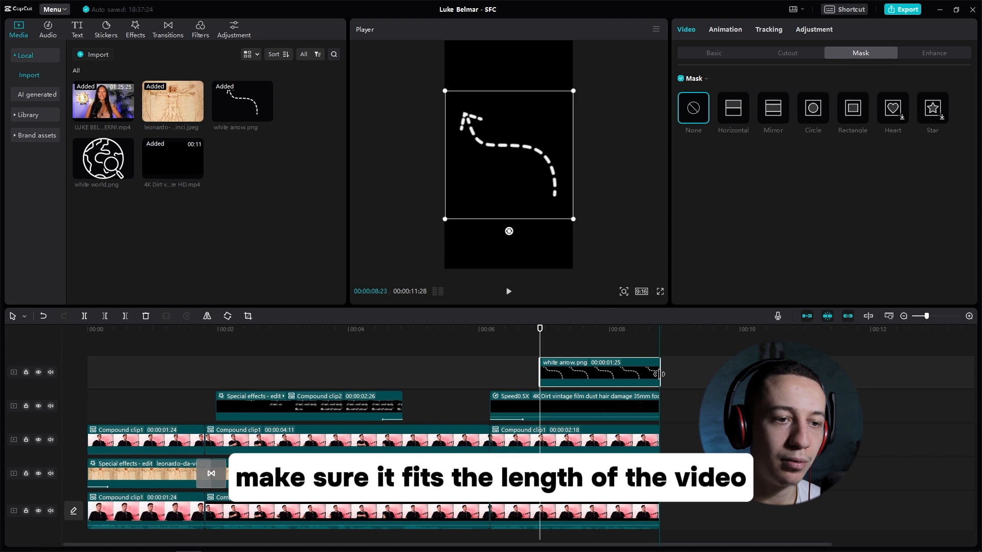
left_click_drag(574, 219, 550, 196)
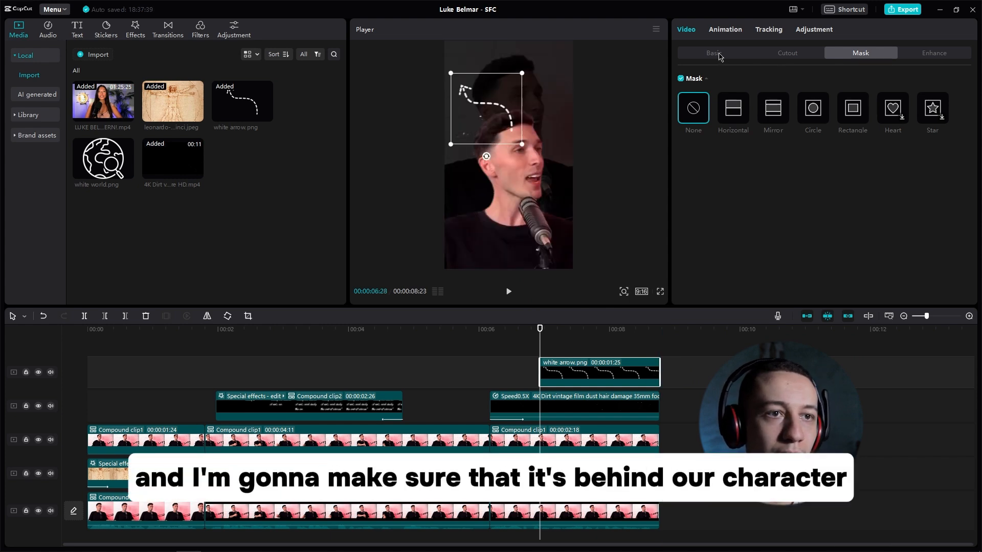
left_click(716, 53)
scroll(781, 274, "down", 5)
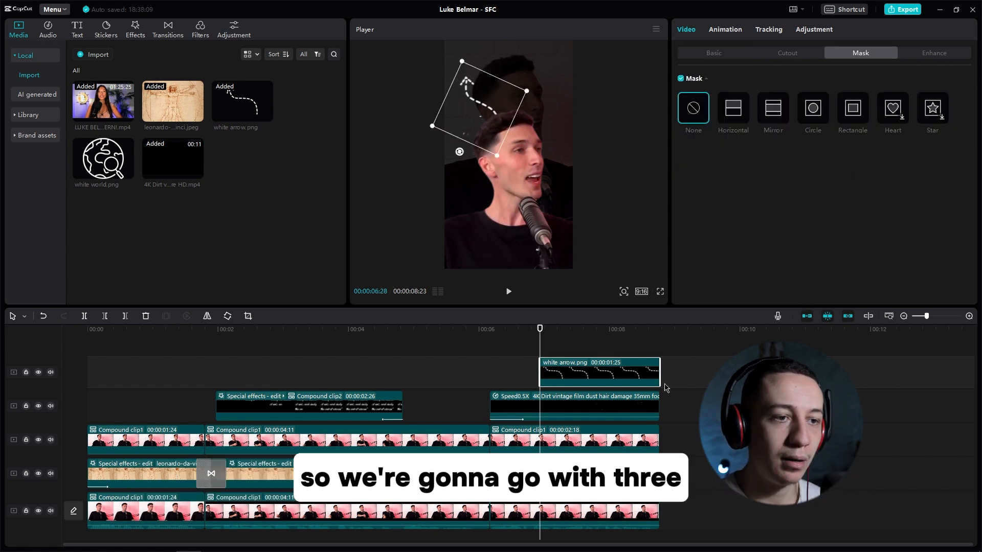
Step: Apply a Mirror mask to the arrow clip, keyframe it at the clip's start, and close the mask to size 2
left_click(575, 353)
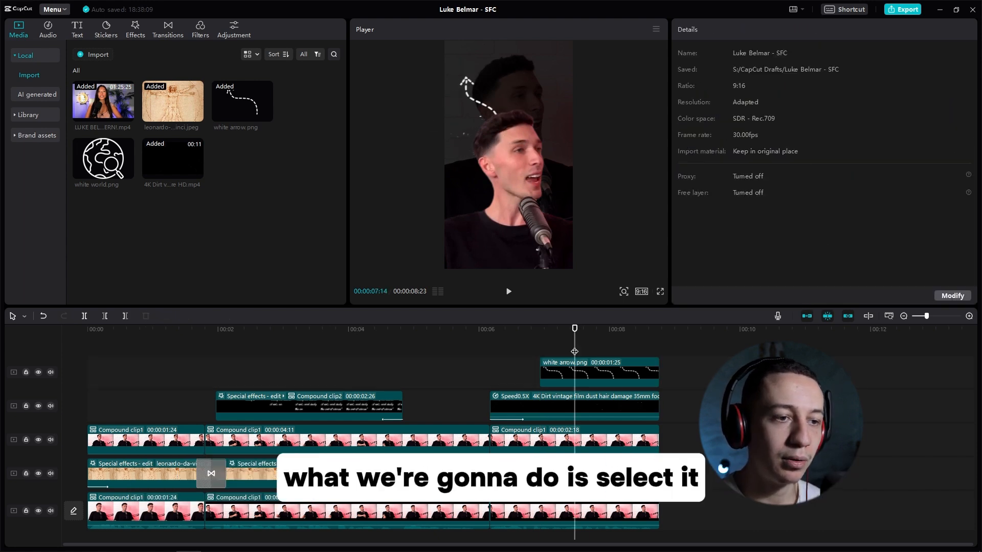
left_click(593, 376)
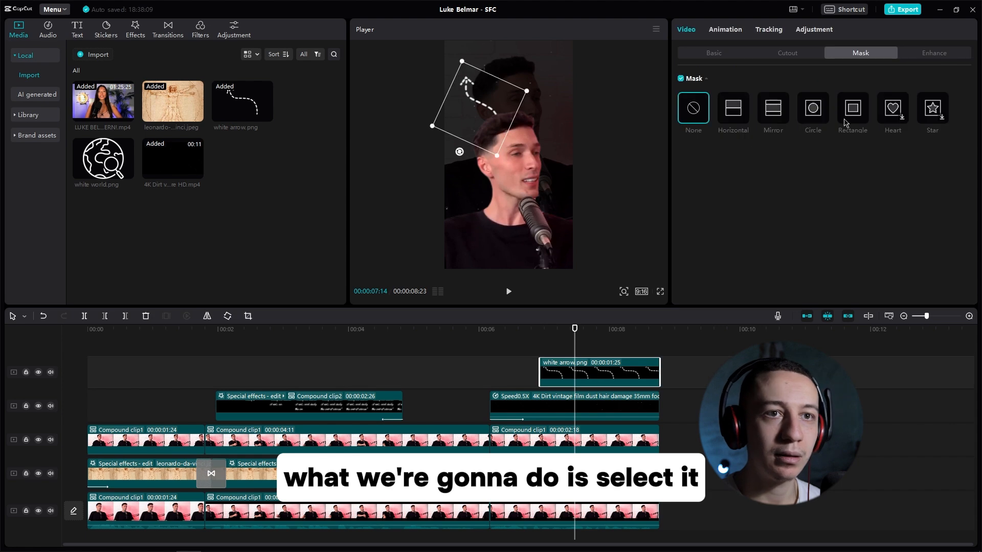
left_click(773, 109)
left_click(540, 333)
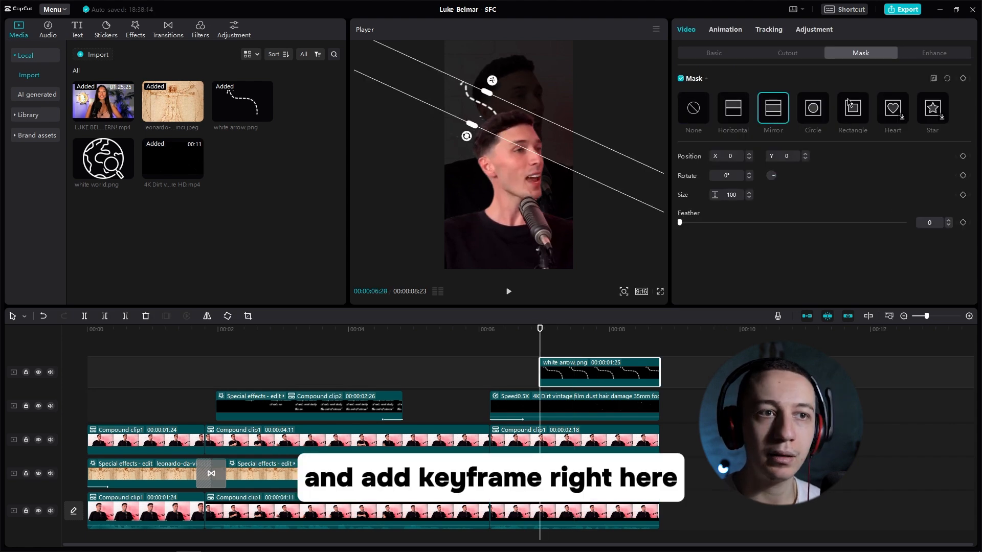
left_click(963, 78)
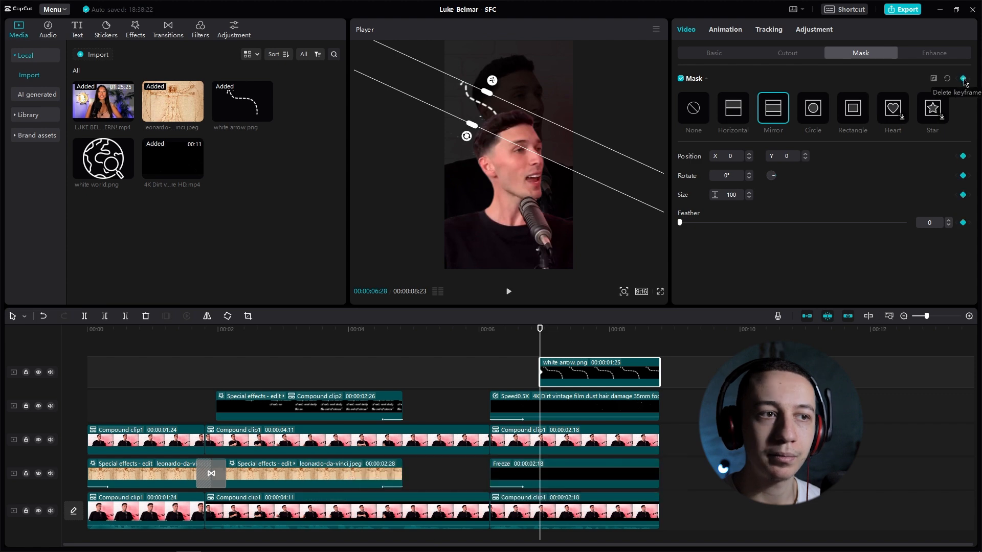
left_click_drag(489, 95, 483, 111)
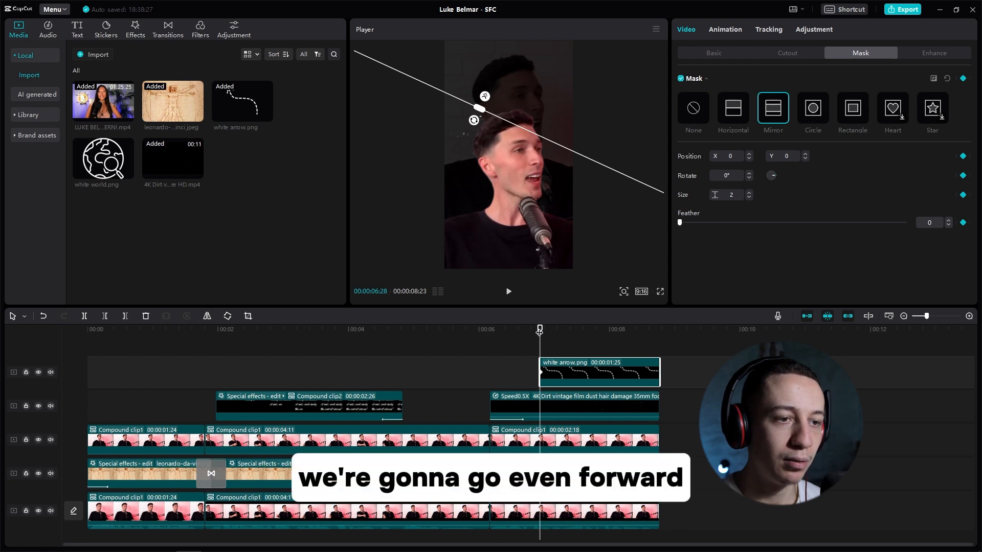
Step: Widen the arrow's mask to size 163 at 00:00:07:13 and preview the reveal animation
left_click_drag(540, 332, 573, 330)
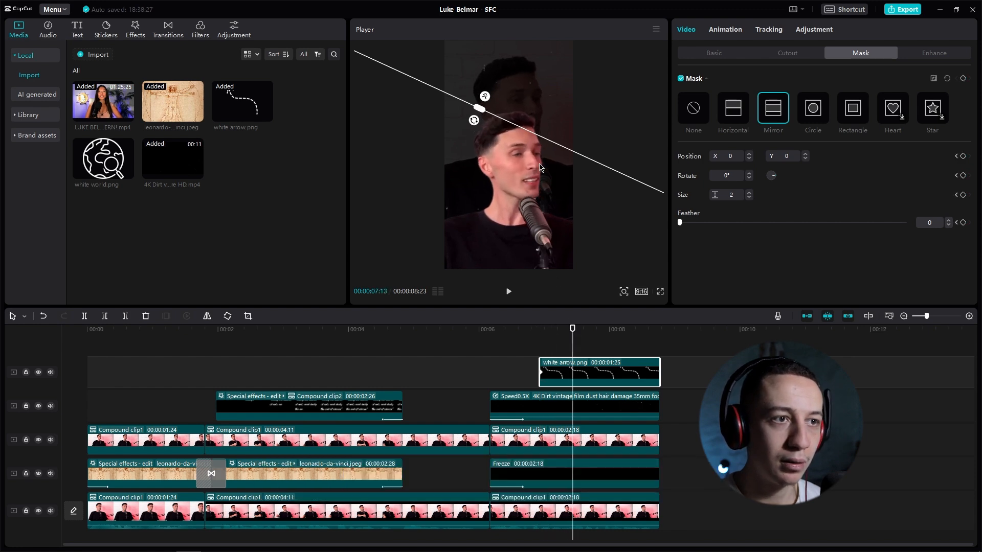
left_click_drag(480, 108, 494, 84)
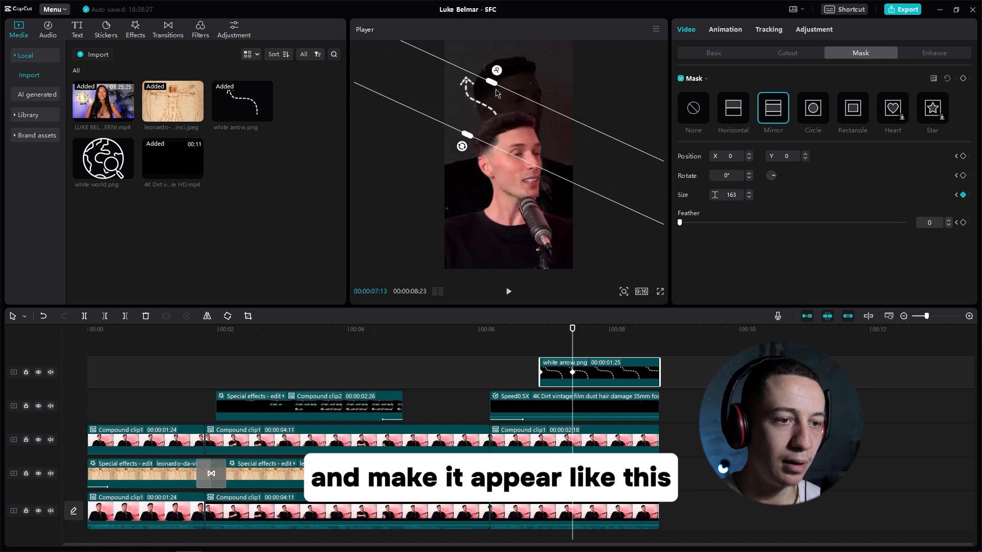
left_click(525, 366)
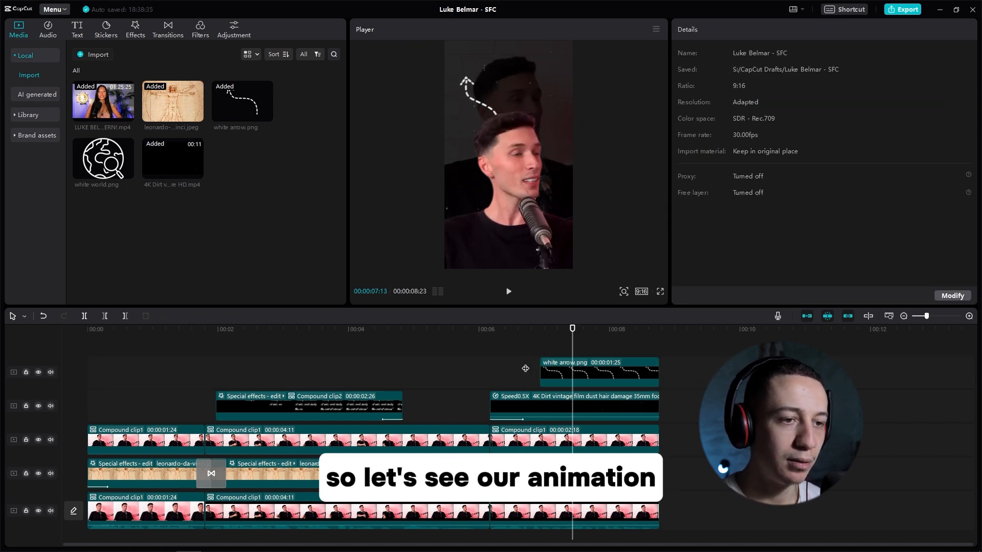
key("space")
key("space")
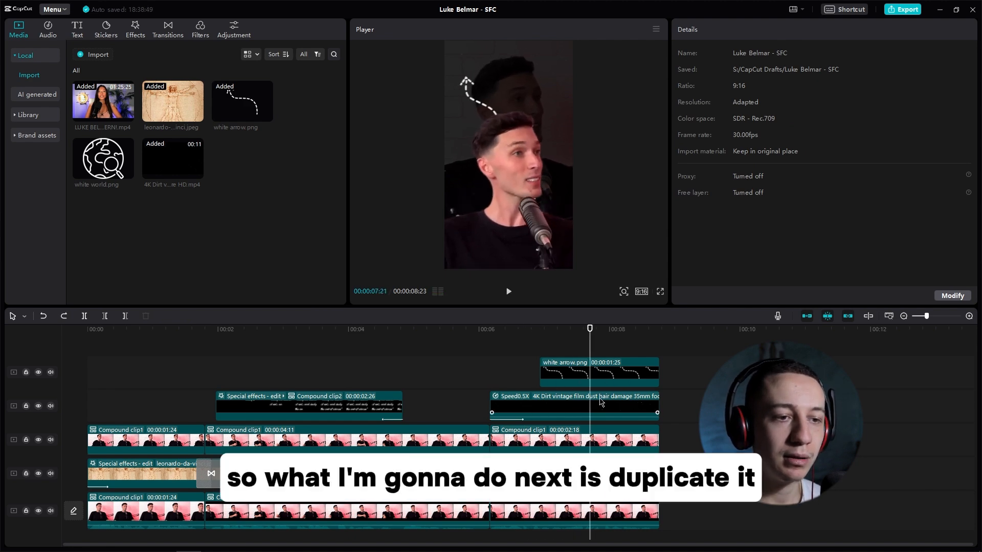
Step: Duplicate the white arrow clip and position the mirrored copy on the other side of the speaker's head, pointing upward
left_click(622, 381)
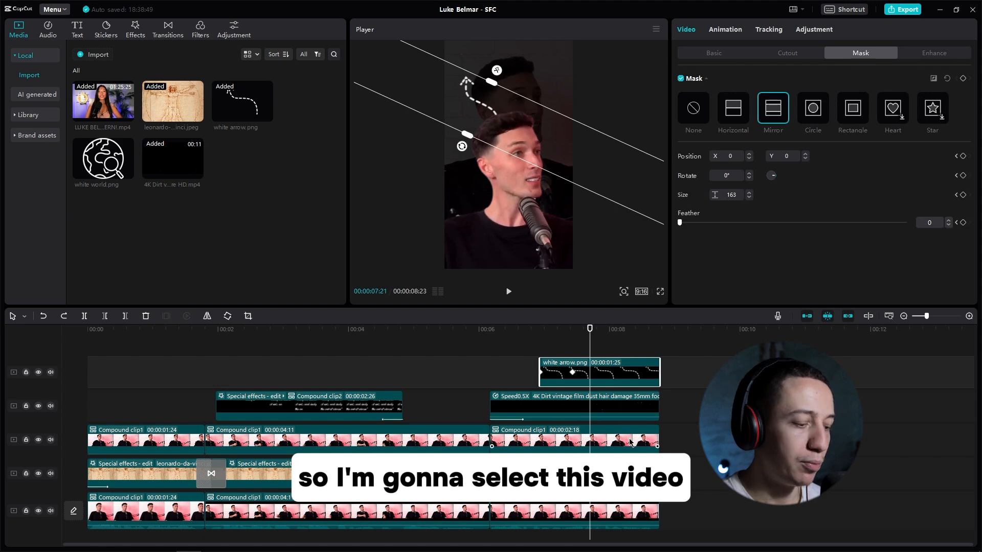
left_click_drag(619, 368, 616, 402)
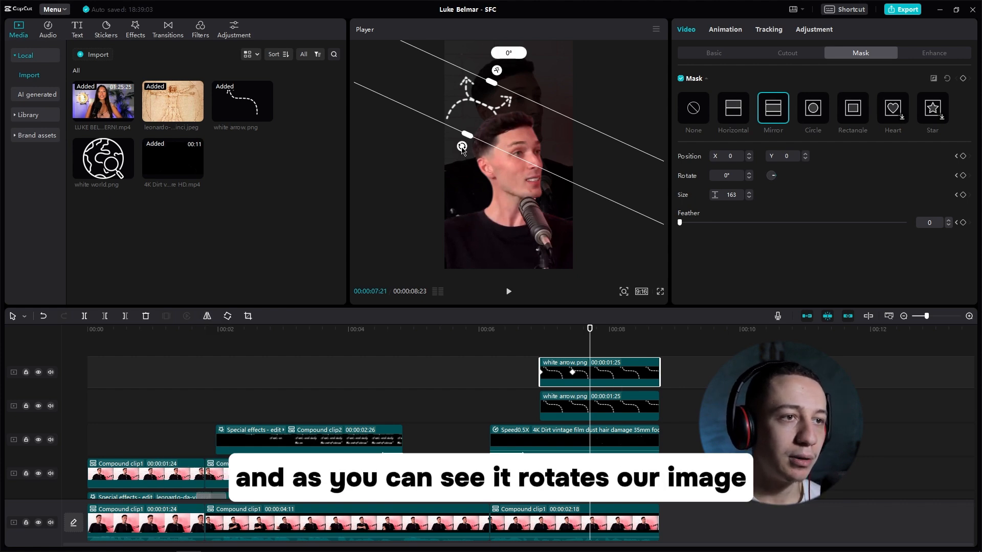
key("ctrl+z")
left_click_drag(477, 153, 533, 121)
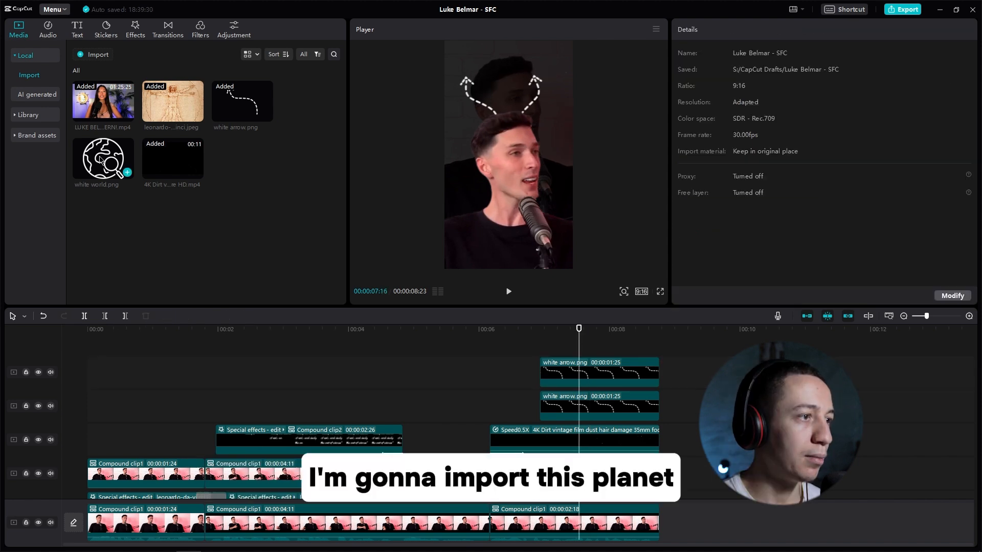
Step: Place white world.png between the arrows at 41% scale, X -125, Y 1370, with the Slide Down entrance animation, and preview it
left_click_drag(447, 265, 556, 342)
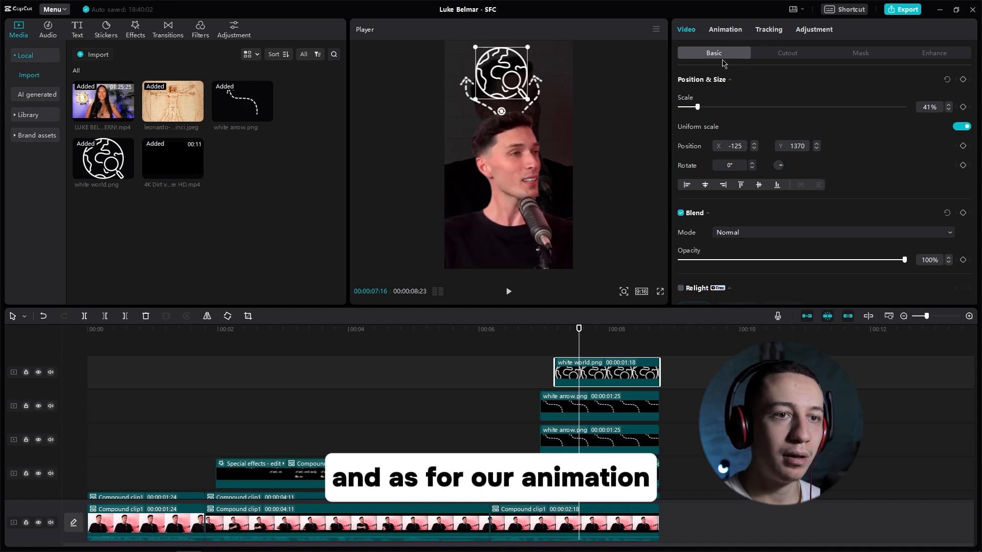
left_click(723, 31)
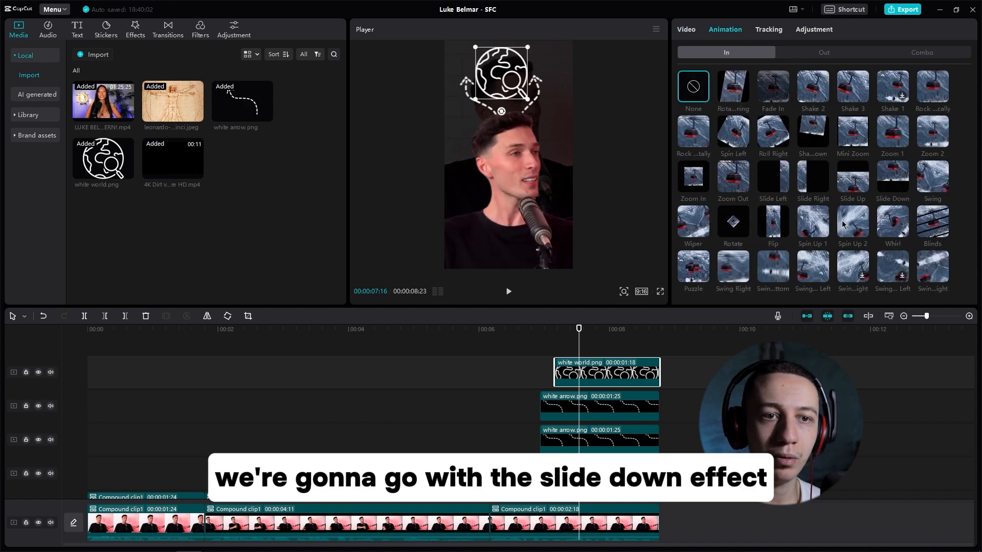
left_click(894, 185)
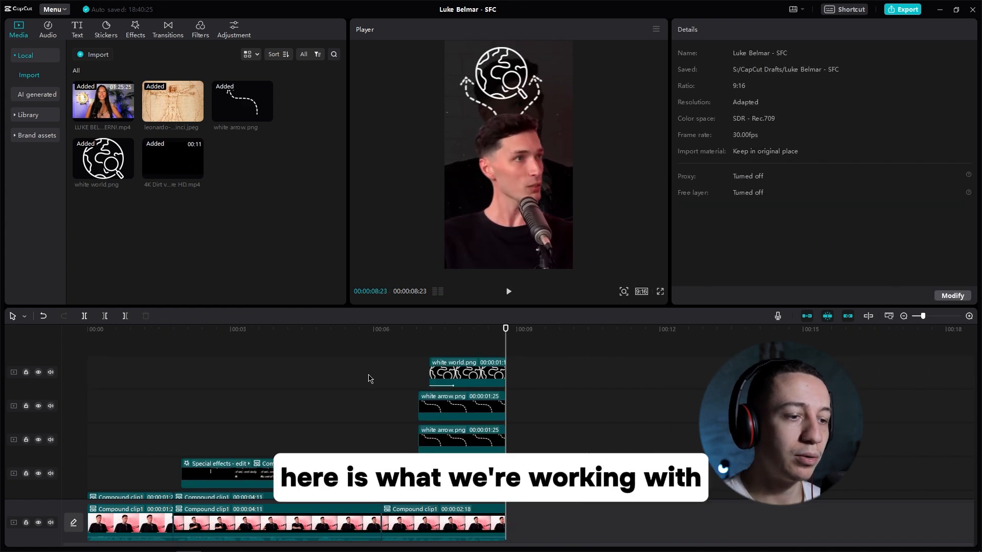
left_click(367, 379)
key("space")
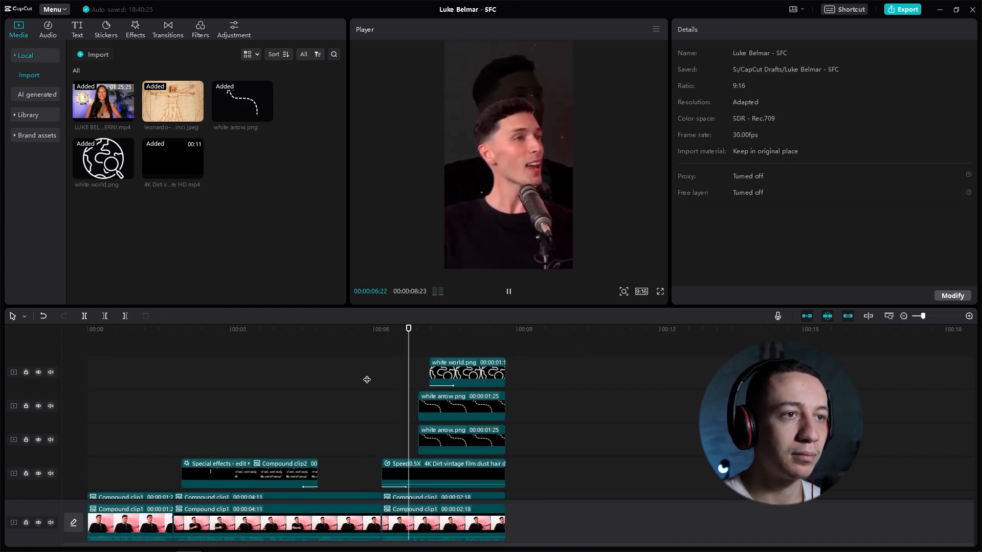